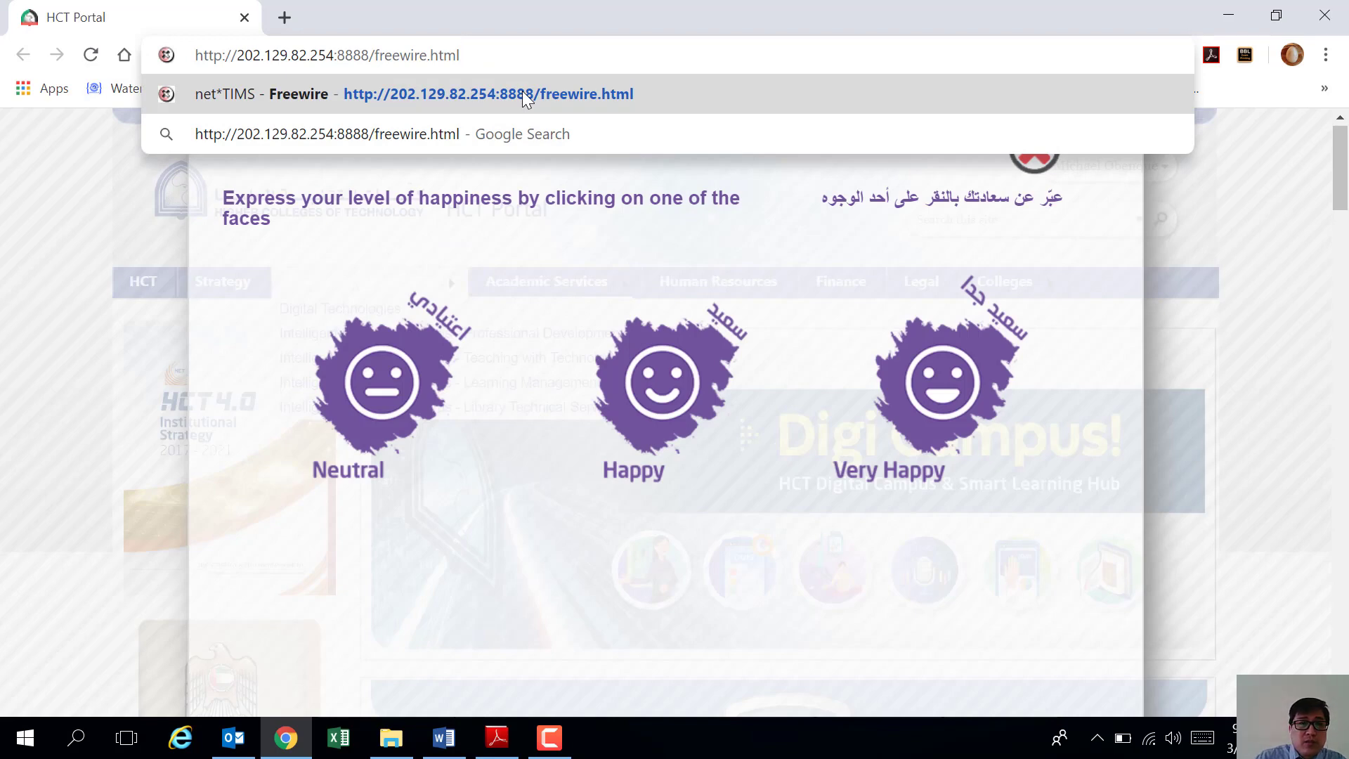
Open the Freewire experiment in English and log in with the shared guest username and password.
click(522, 94)
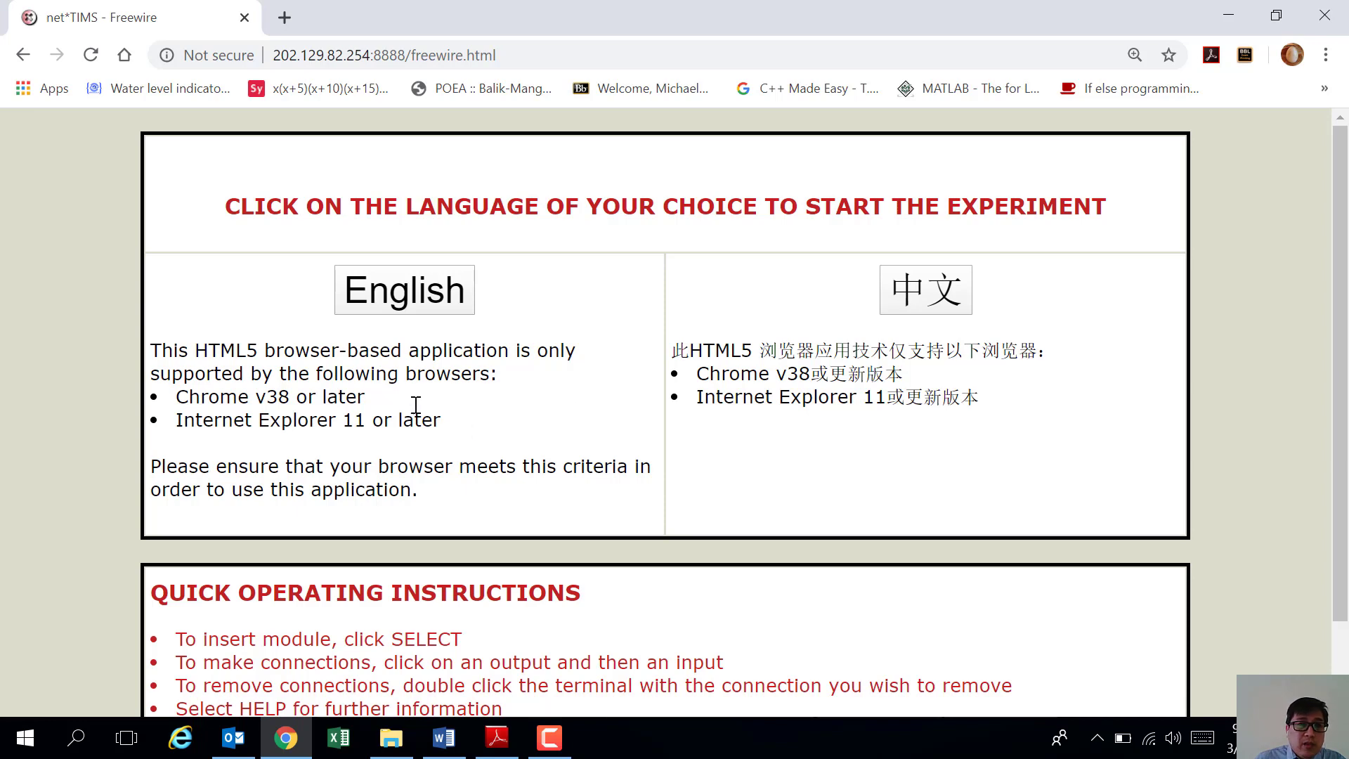
click(370, 300)
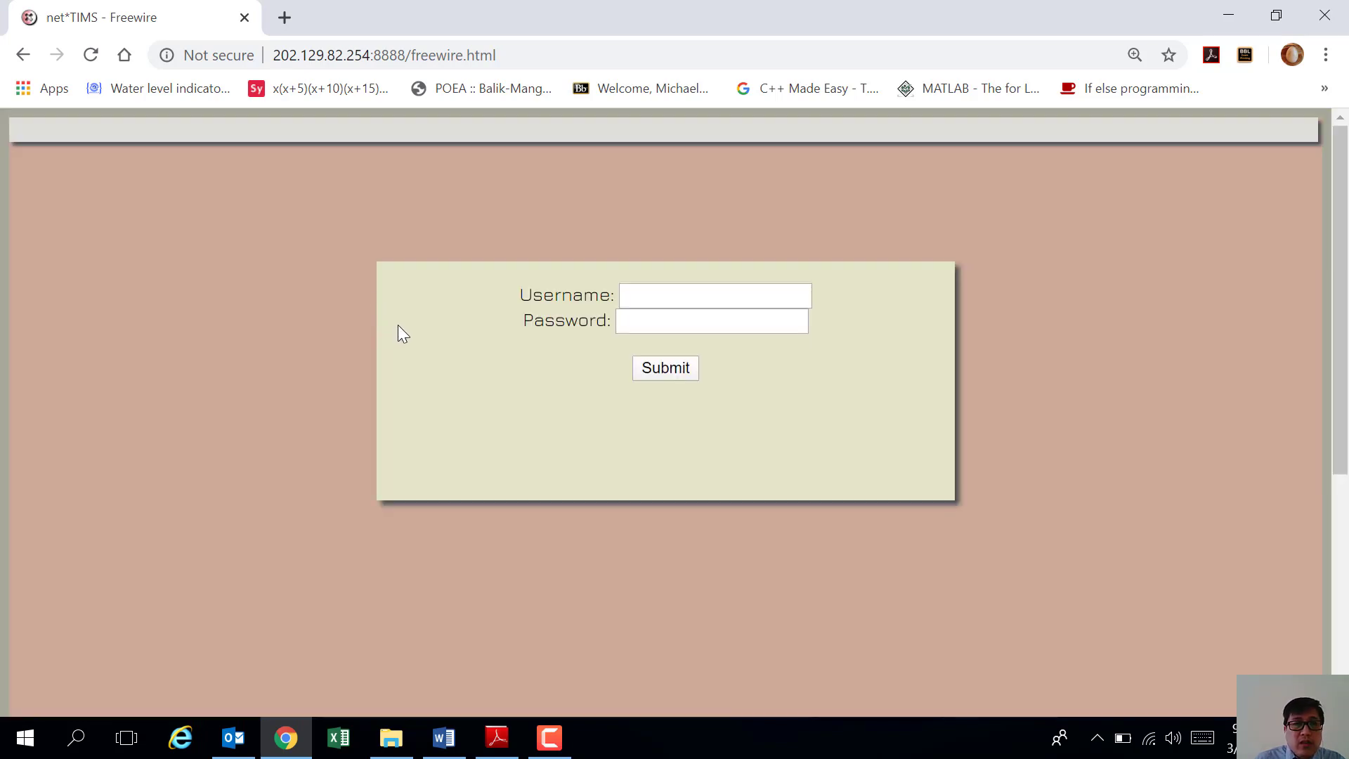
click(631, 296)
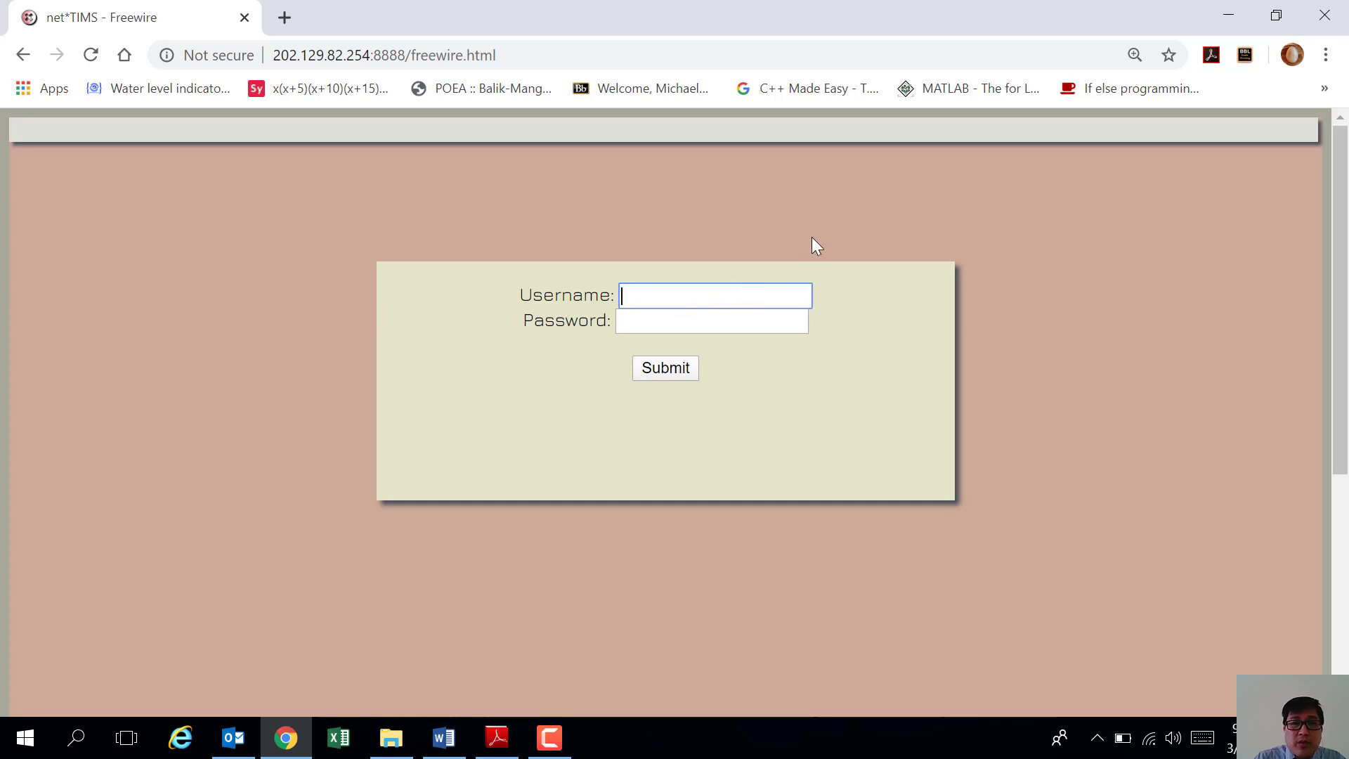
text(user)
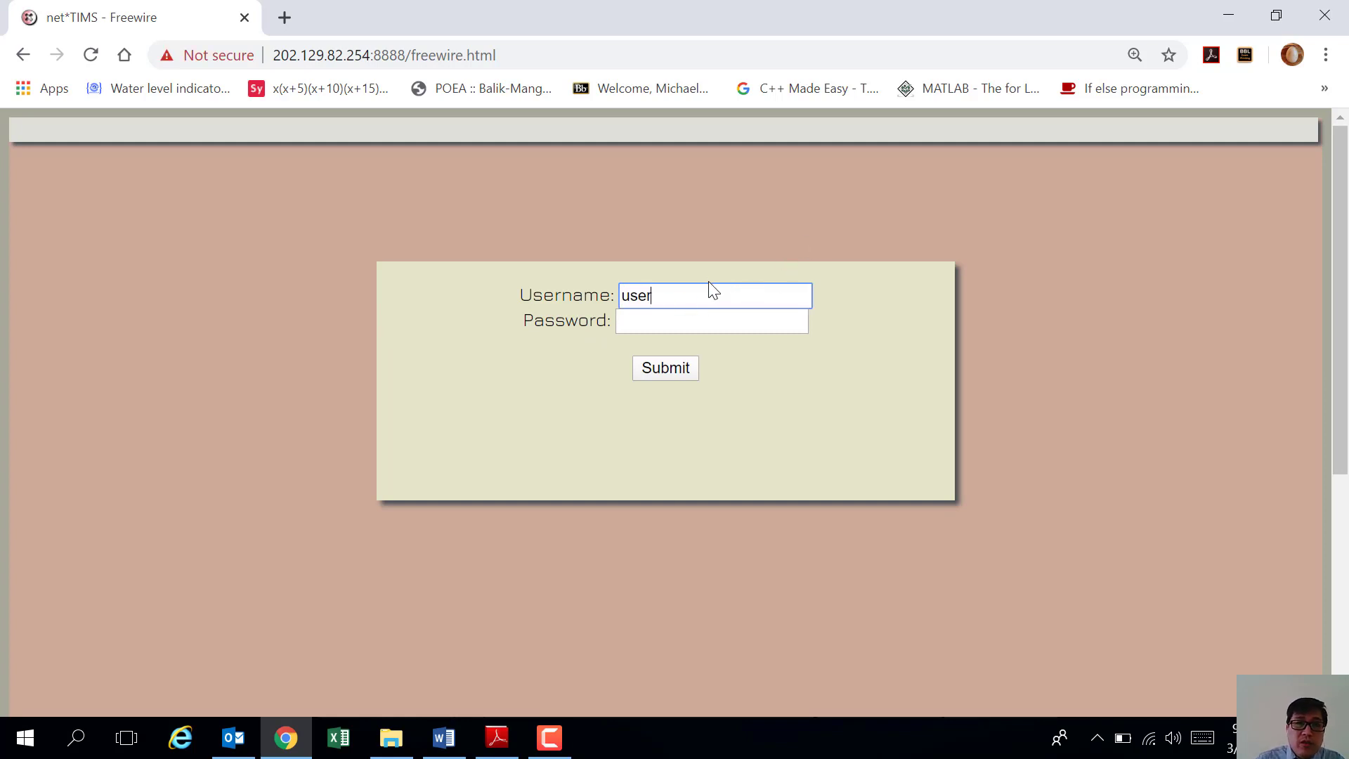
click(699, 325)
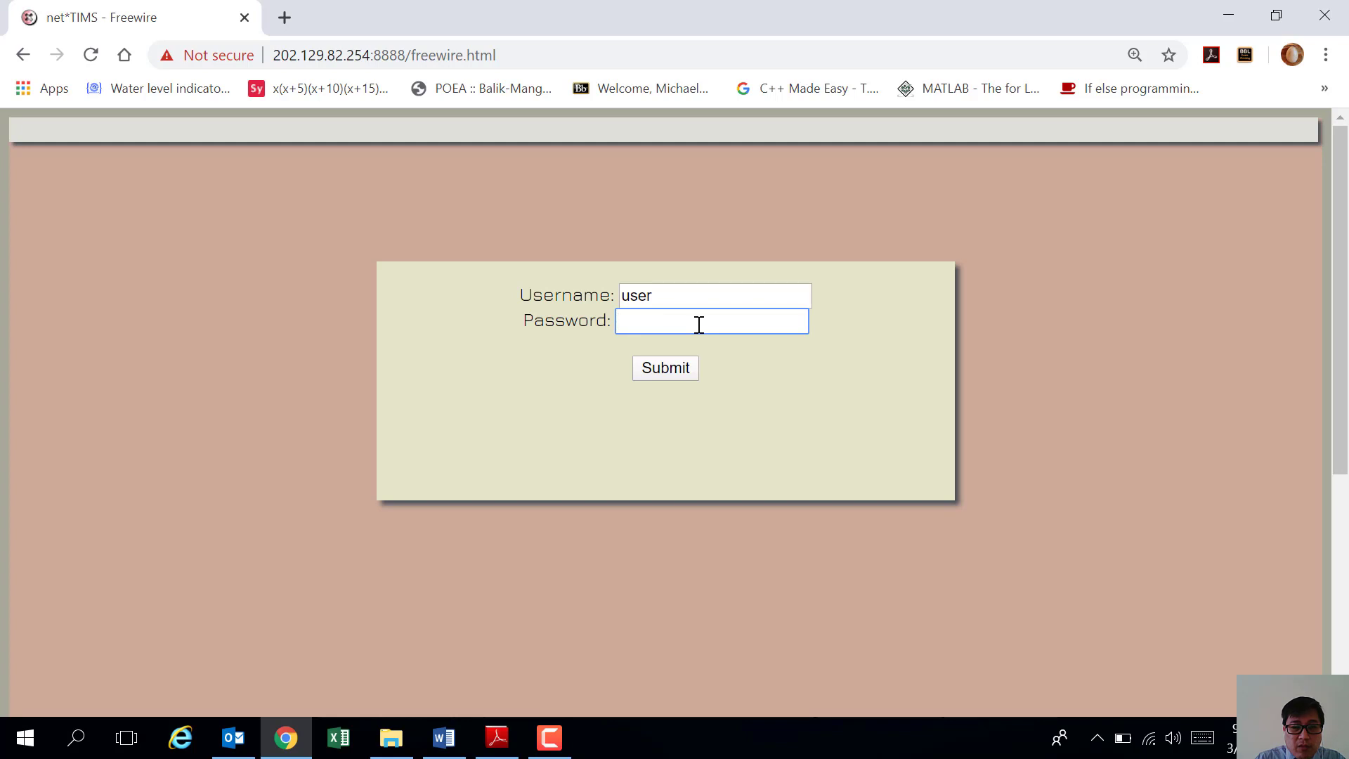
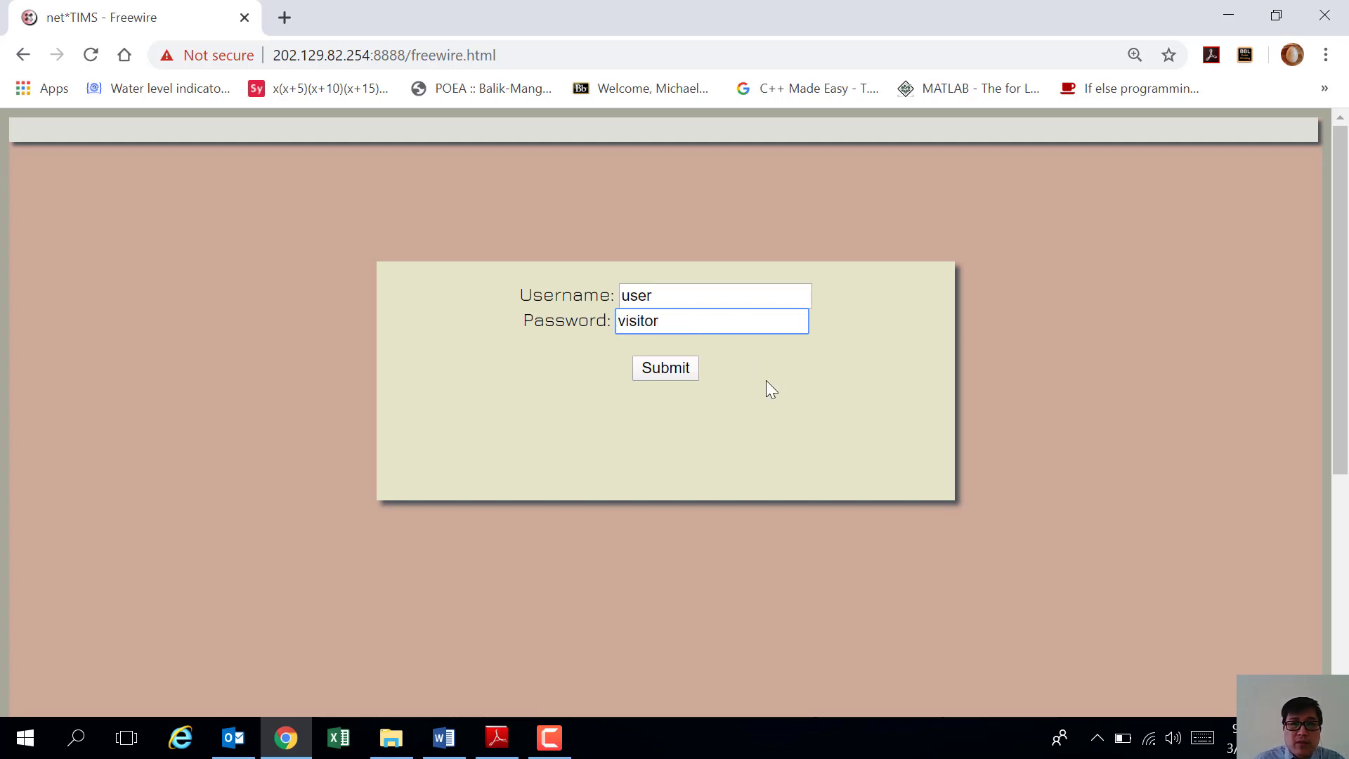
click(767, 403)
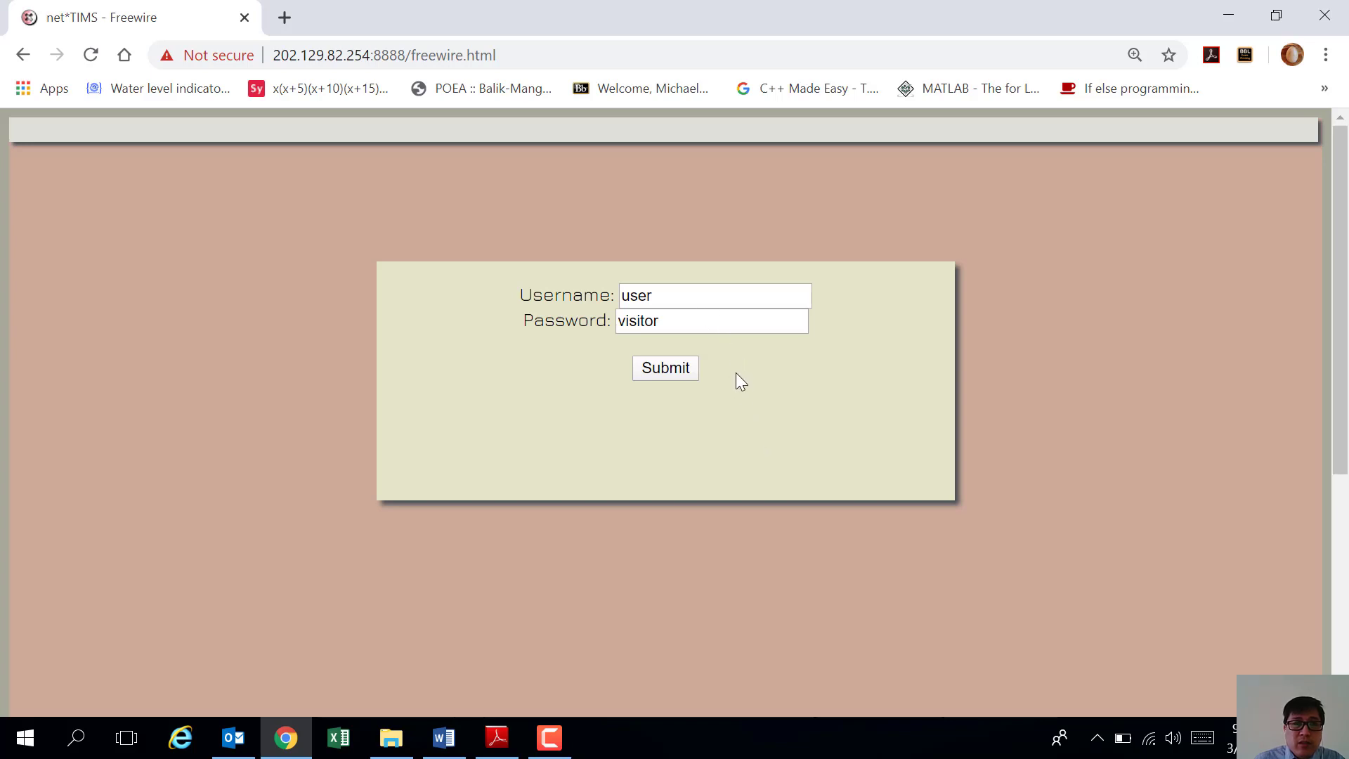
click(664, 369)
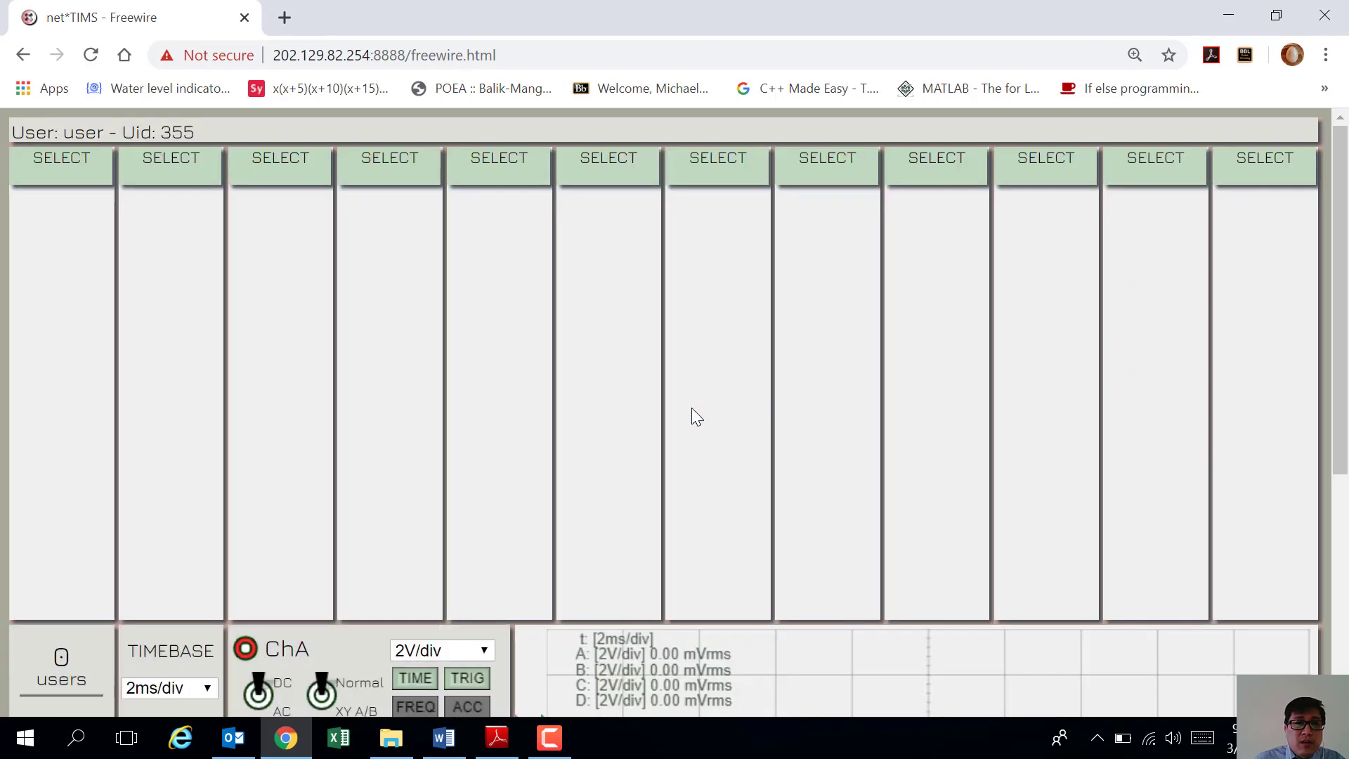
Scroll down to check the oscilloscope panel below the empty twelve-slot rack, then back up.
scroll(676, 439, down, 5)
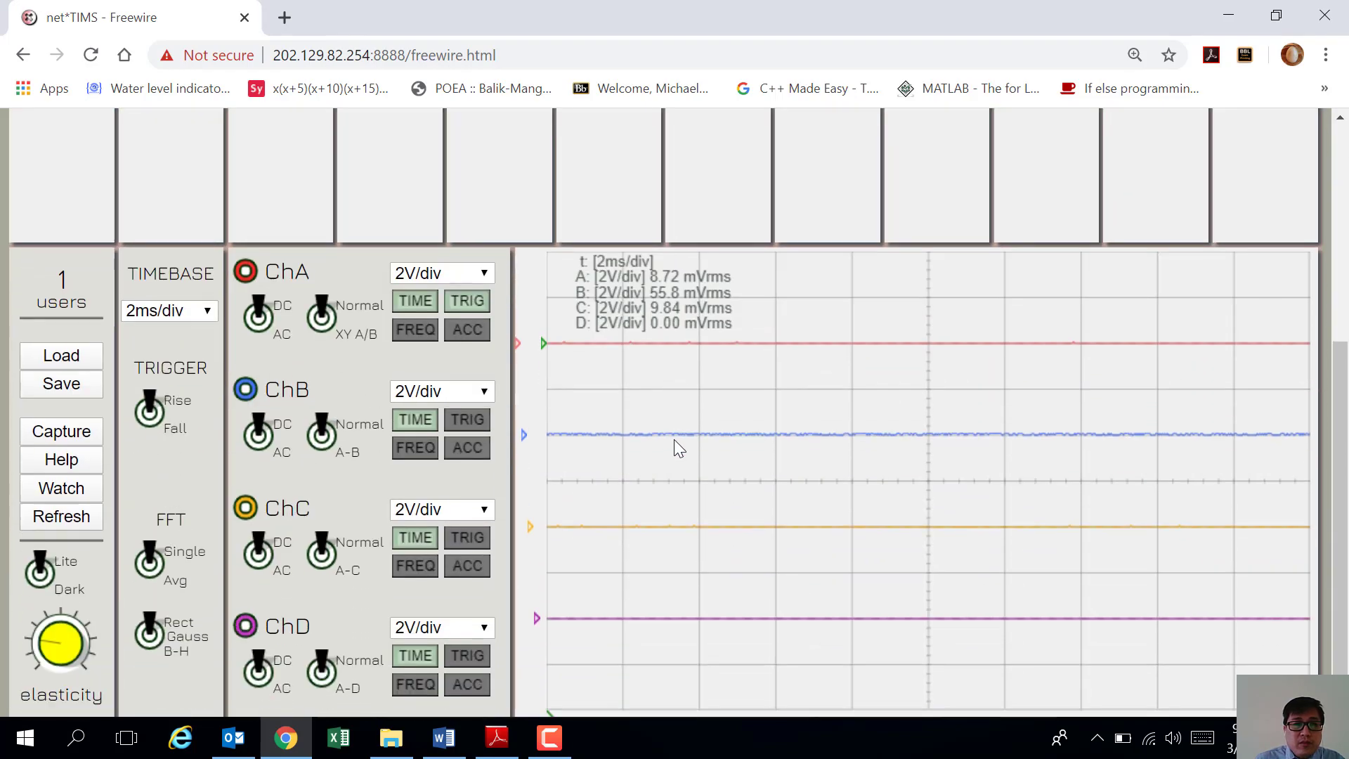
scroll(677, 442, up, 5)
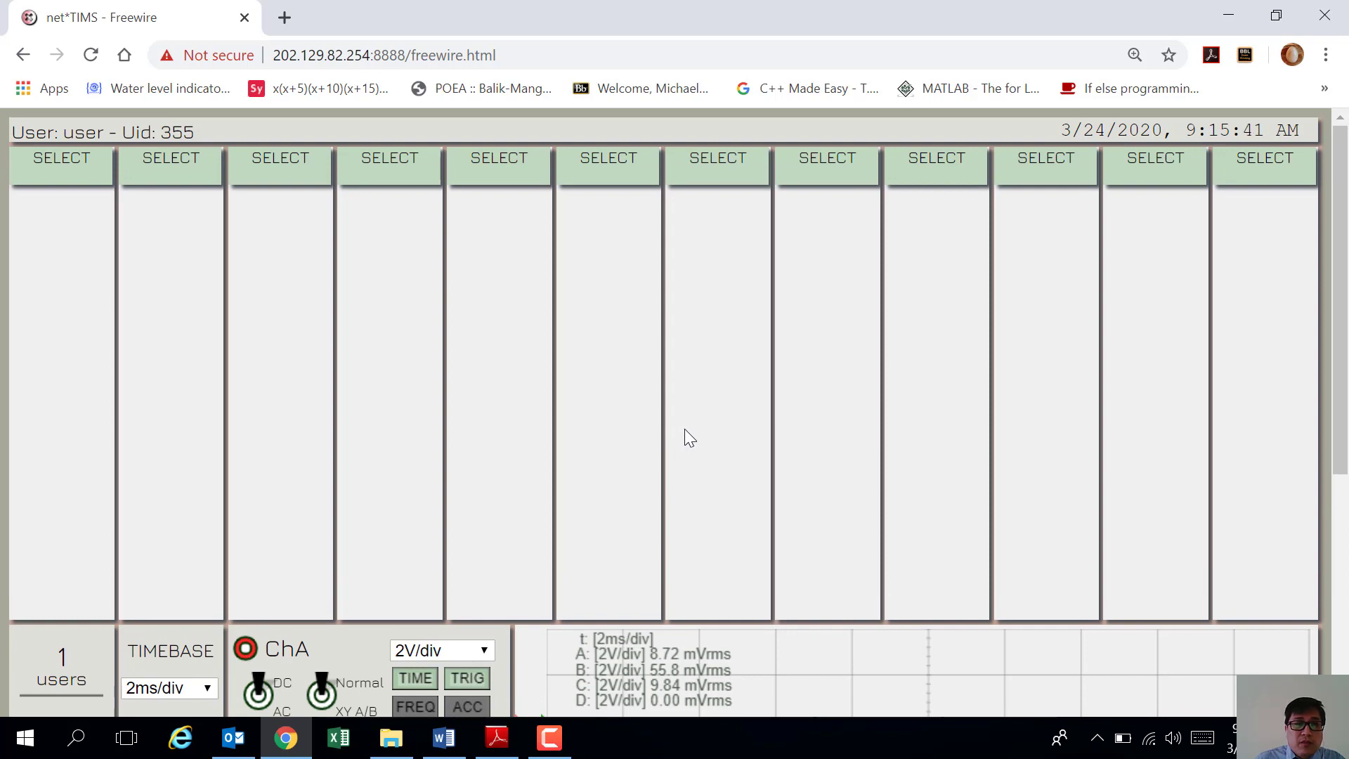
Bring Lab-3.pdf forward and zoom in on Figure 1, the ASK signal diagram on page 3.
mouse_move(497, 747)
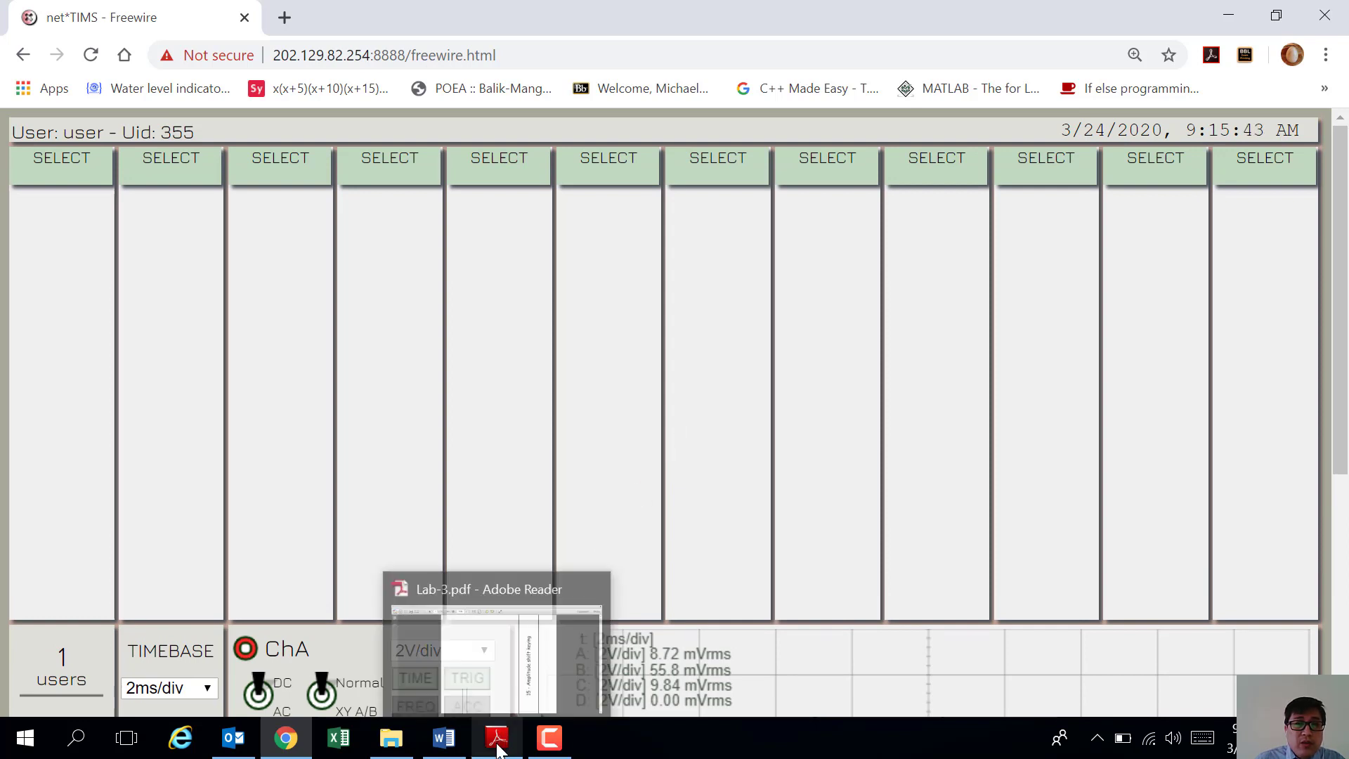
click(497, 718)
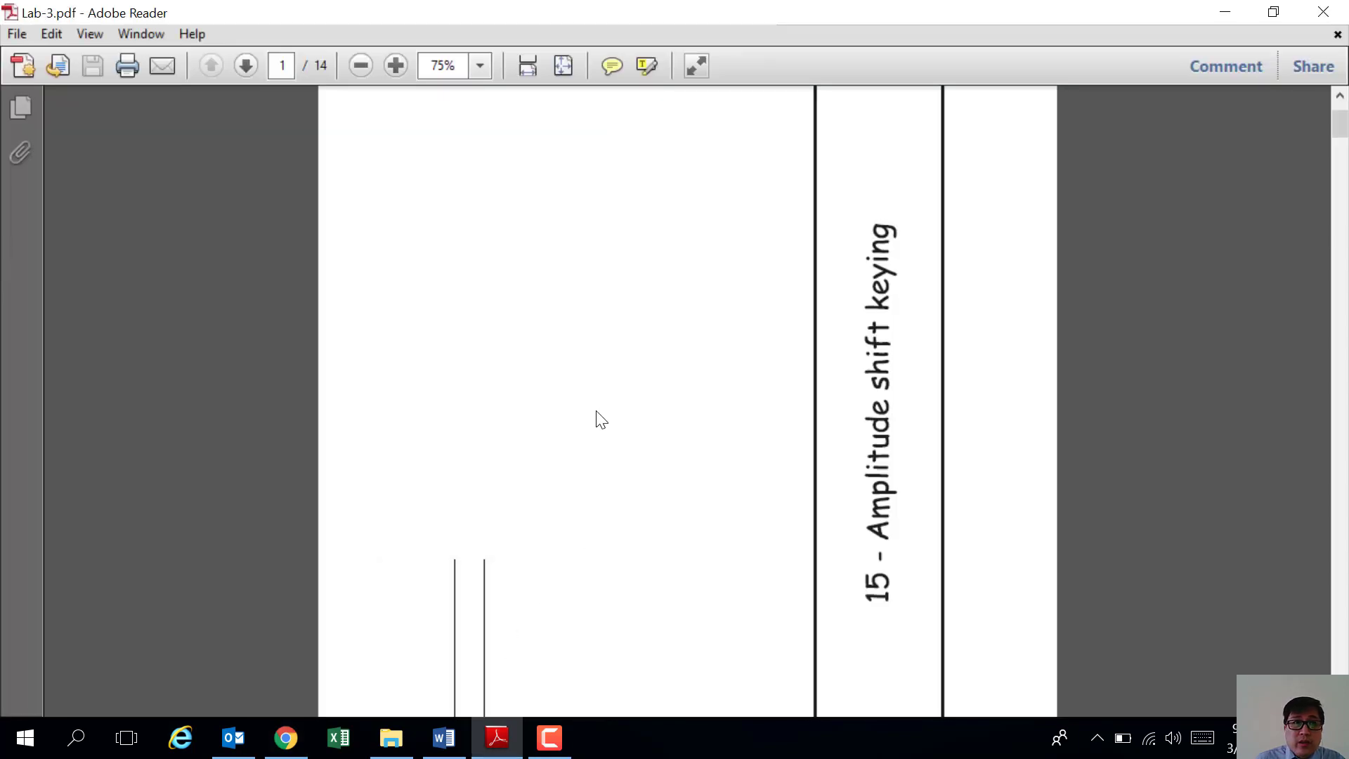
scroll(602, 418, down, 10)
scroll(602, 417, down, 15)
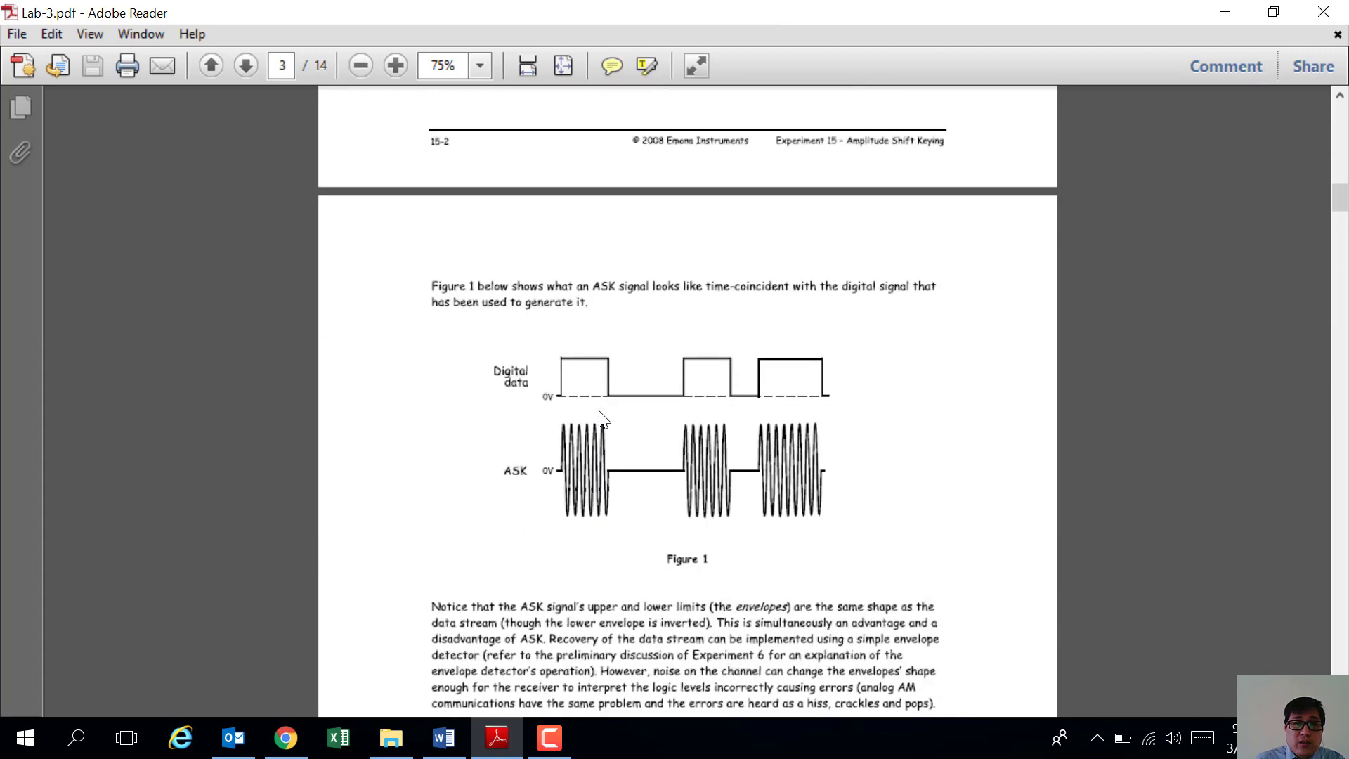
scroll(602, 417, down, 1)
key(ctrl+equal)
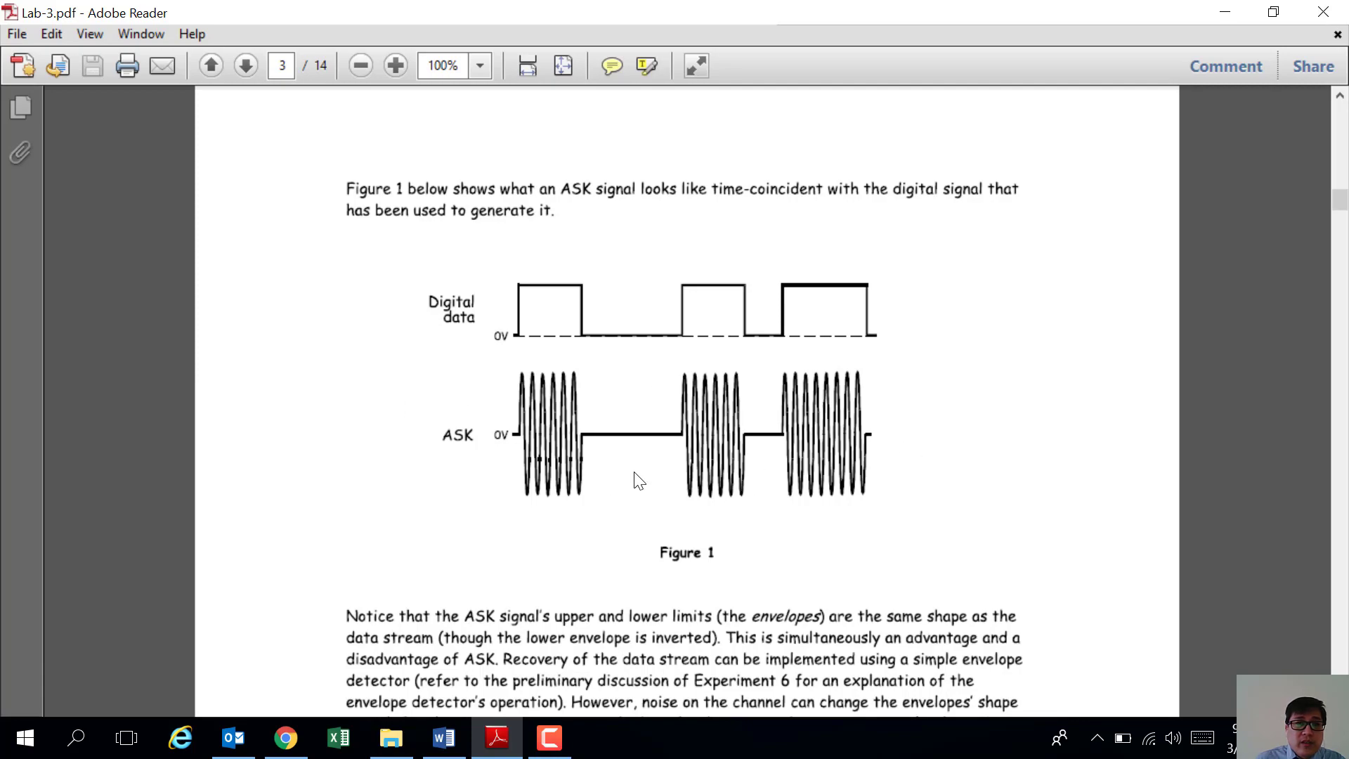
Scroll to the Figure 2 wiring diagram on page 4, then return to the Freewire rack in Chrome.
scroll(642, 468, down, 5)
scroll(642, 468, down, 20)
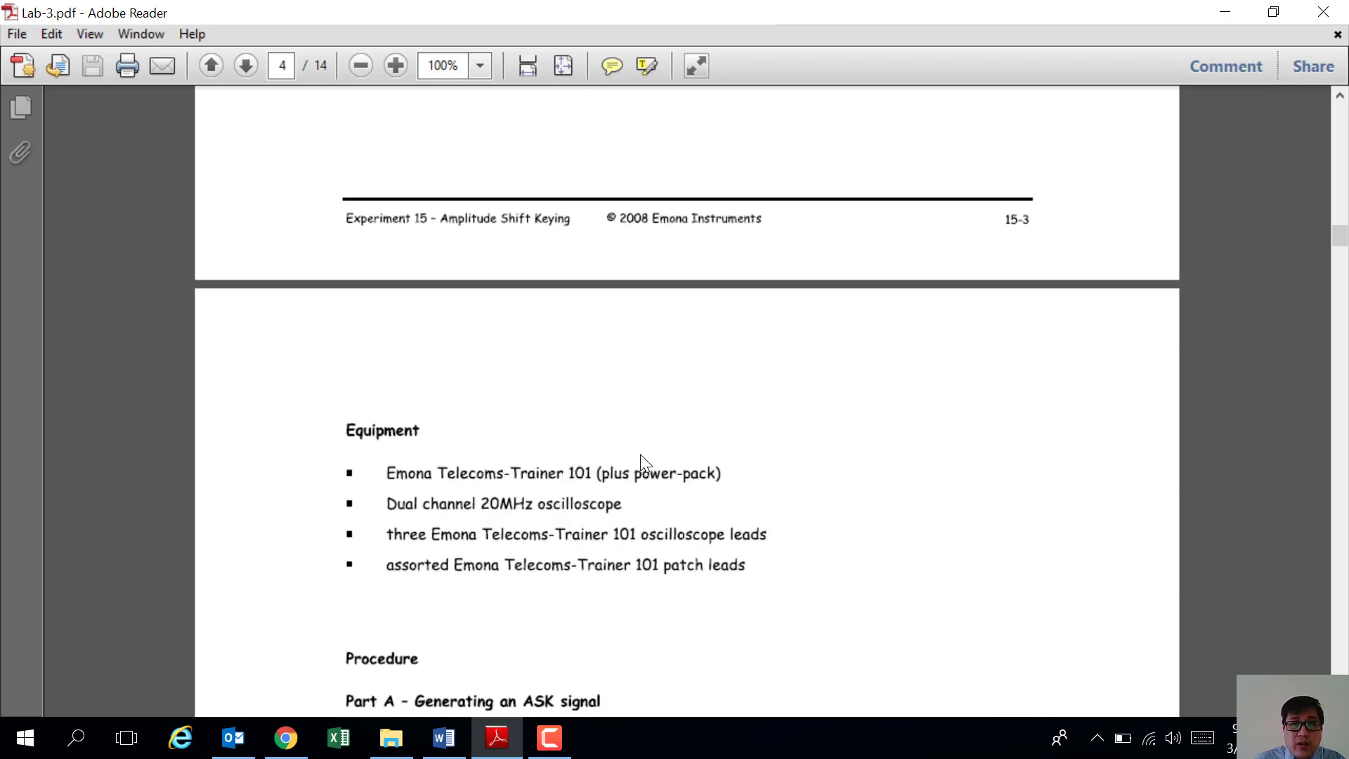
scroll(646, 454, down, 2)
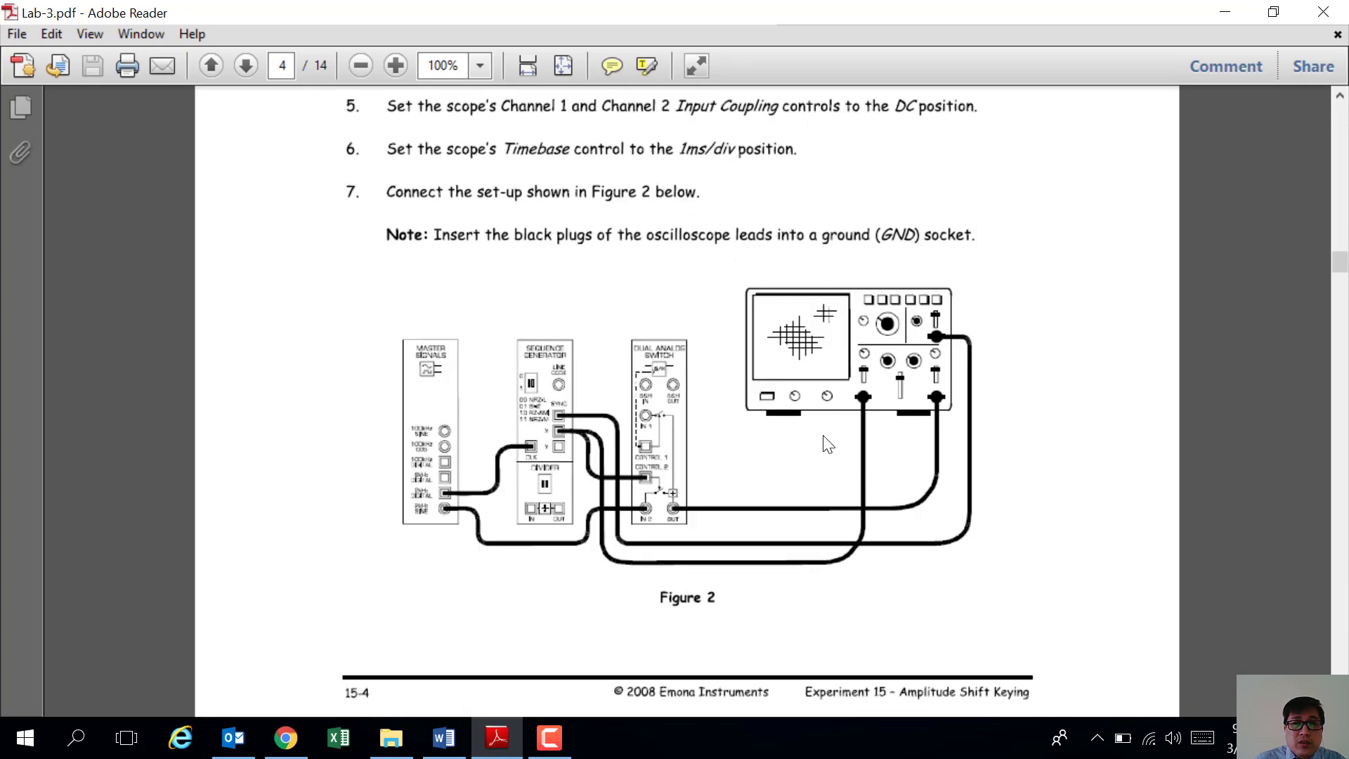
scroll(822, 443, up, 3)
scroll(588, 432, down, 2)
scroll(586, 401, down, 1)
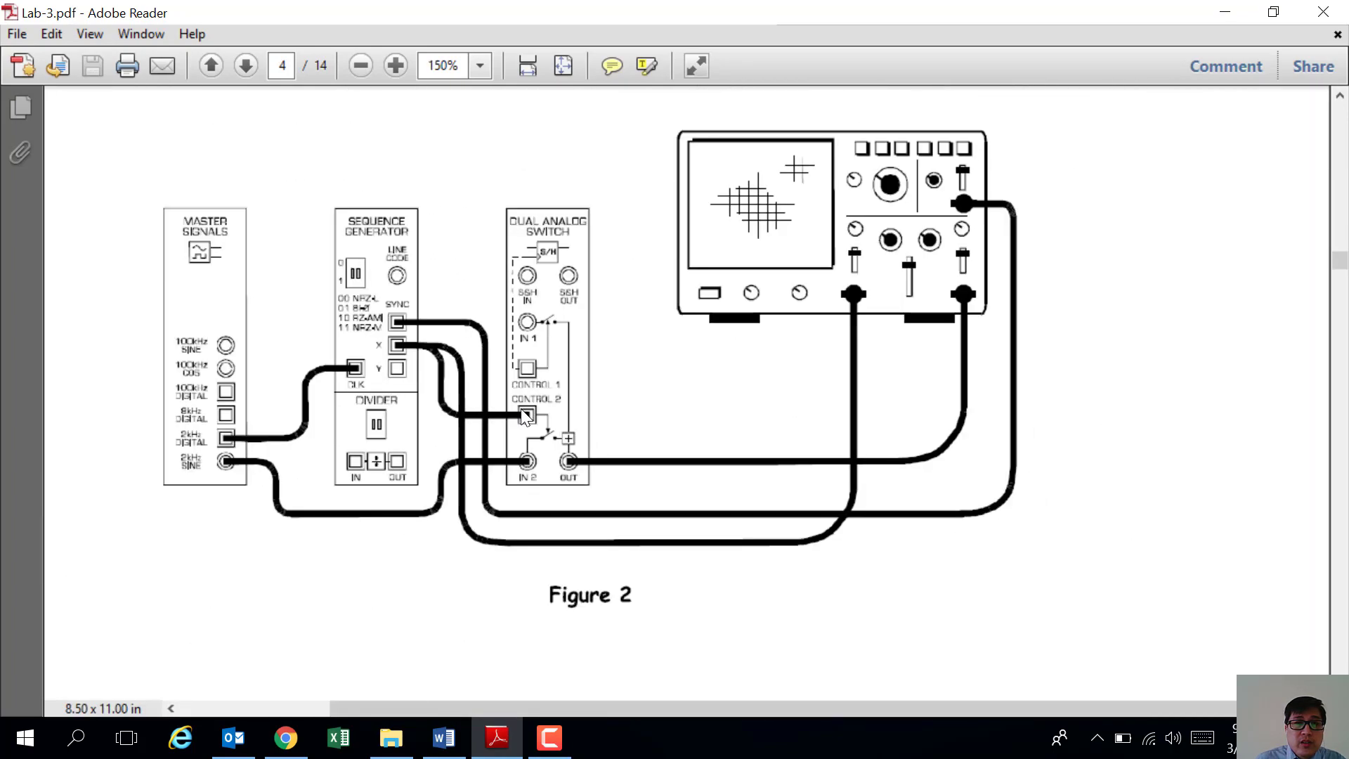
scroll(583, 369, up, 1)
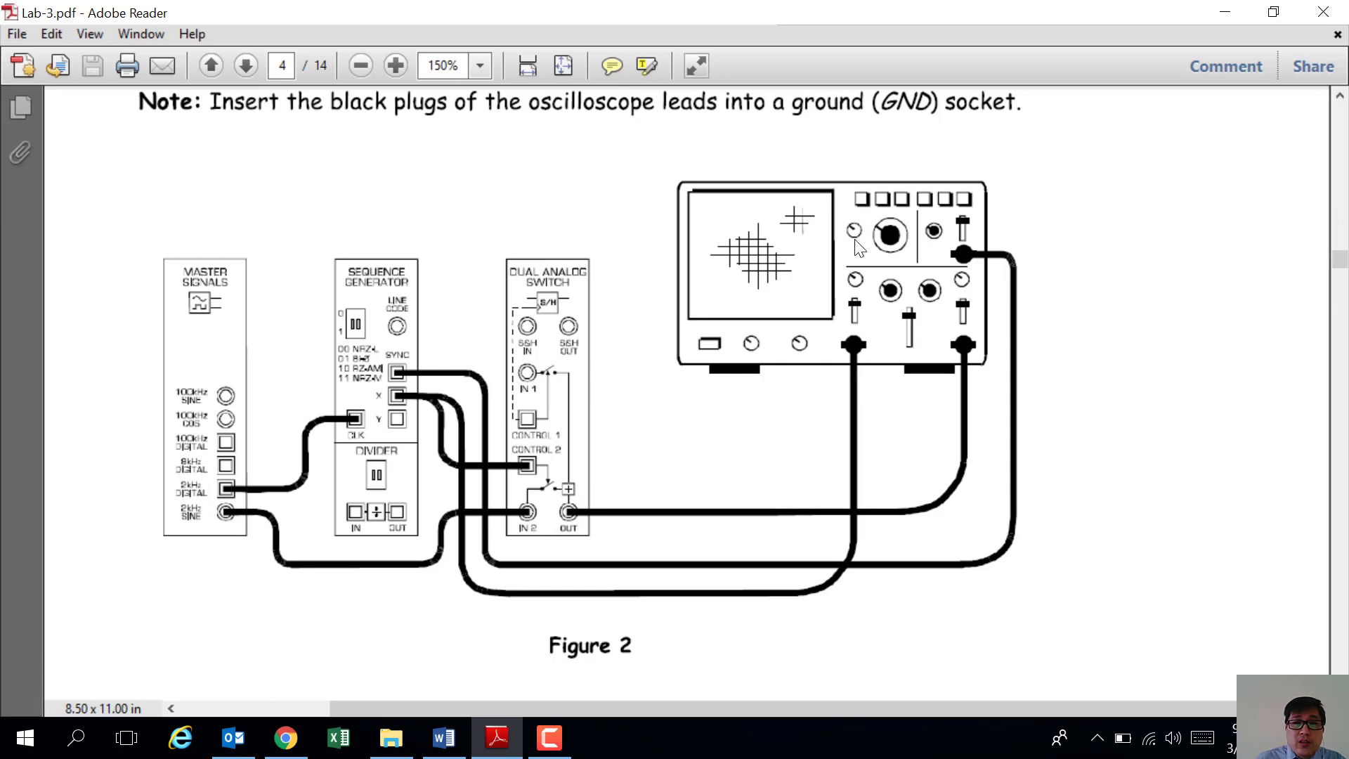
click(290, 747)
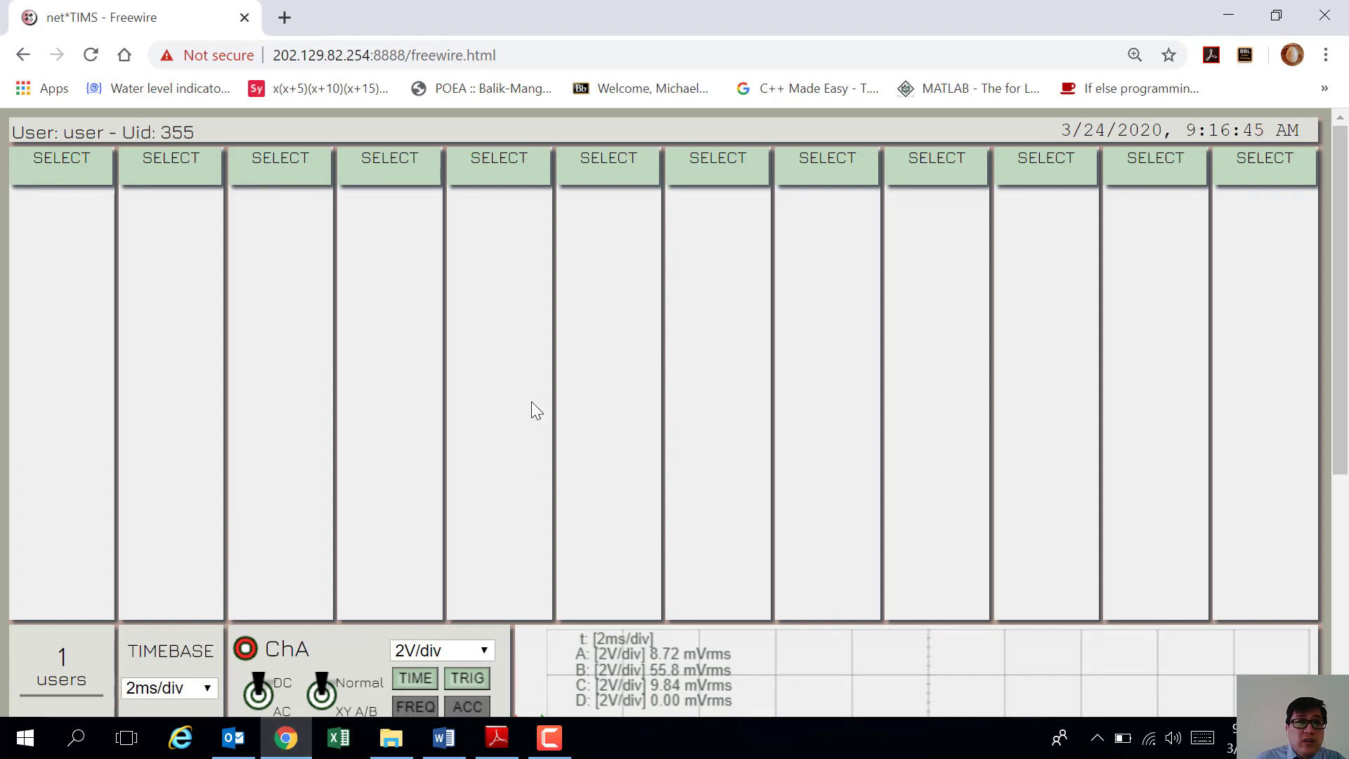
Check the scope dropdowns, leaving timebase at 2ms/div and channel A at 2V/div, then show Figure 2.
scroll(531, 402, down, 5)
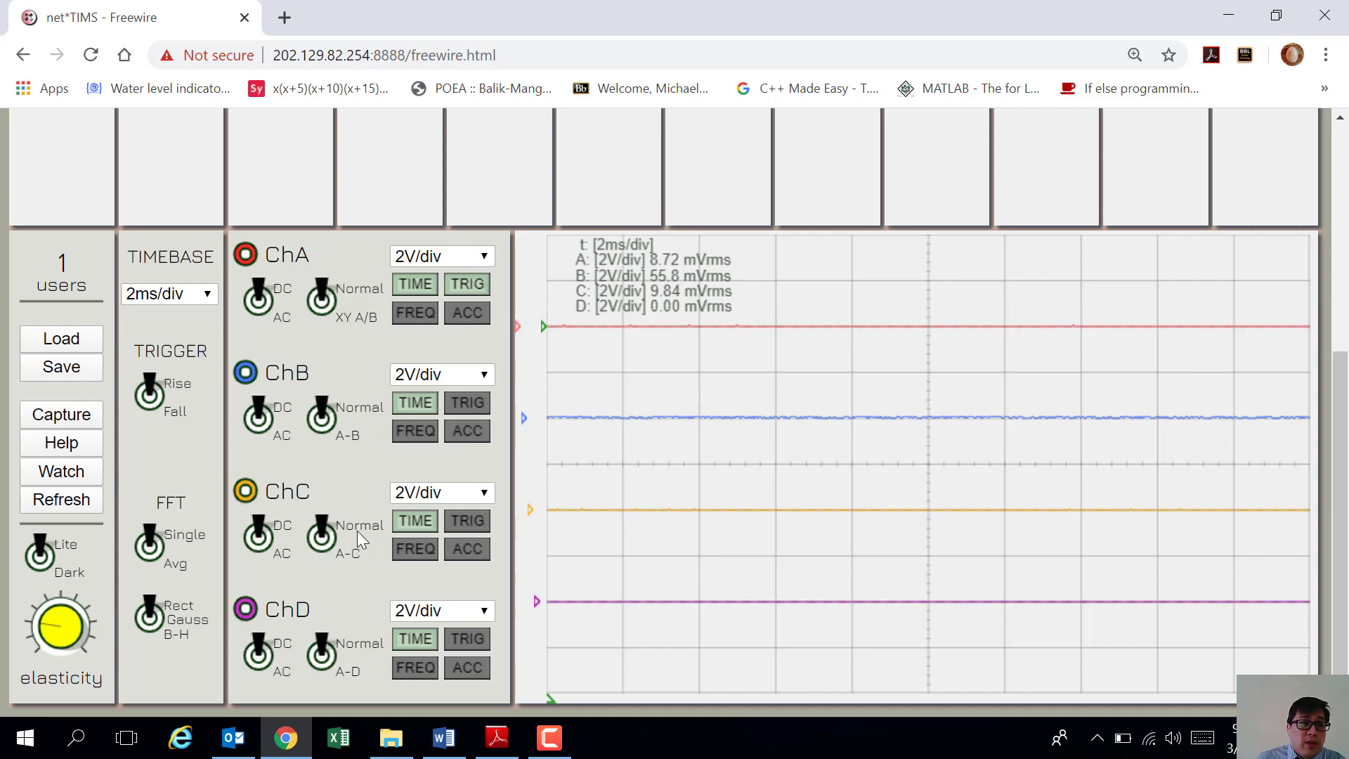
click(209, 295)
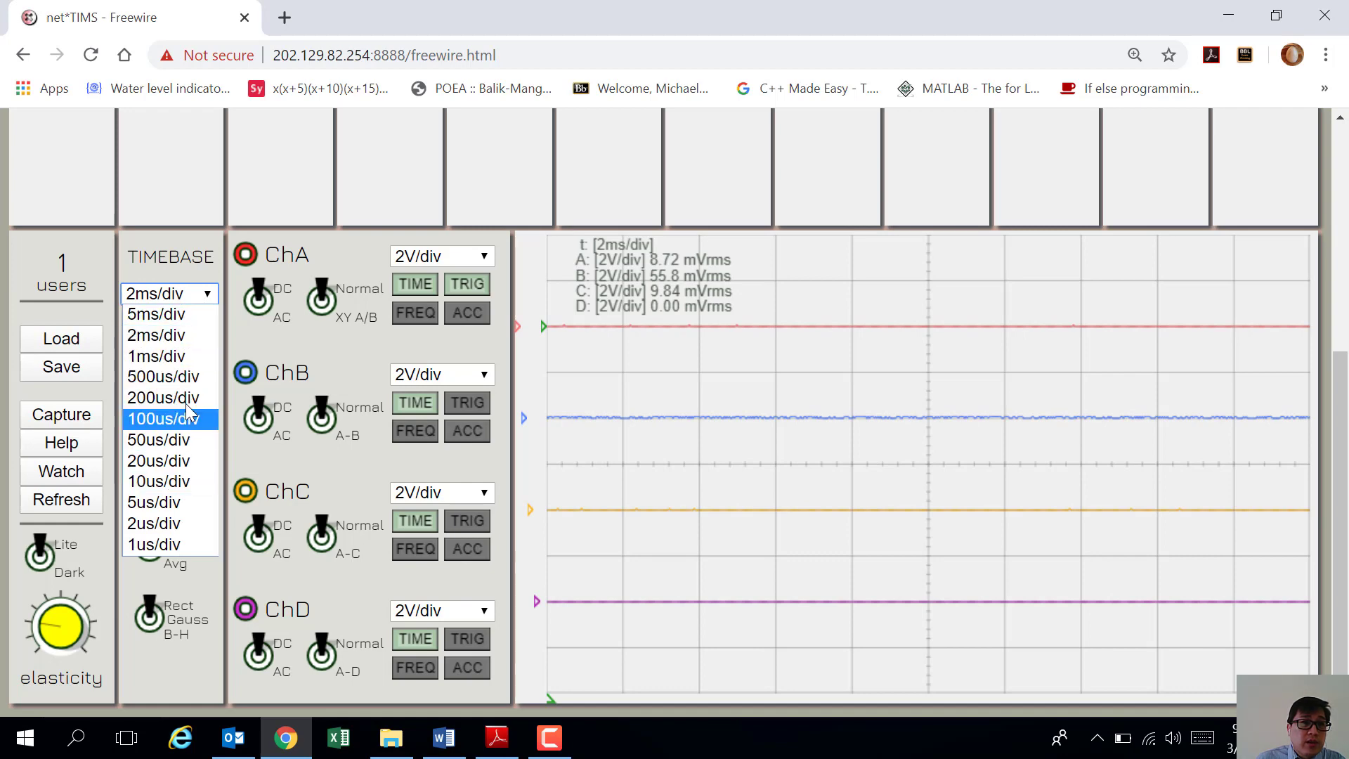
click(177, 261)
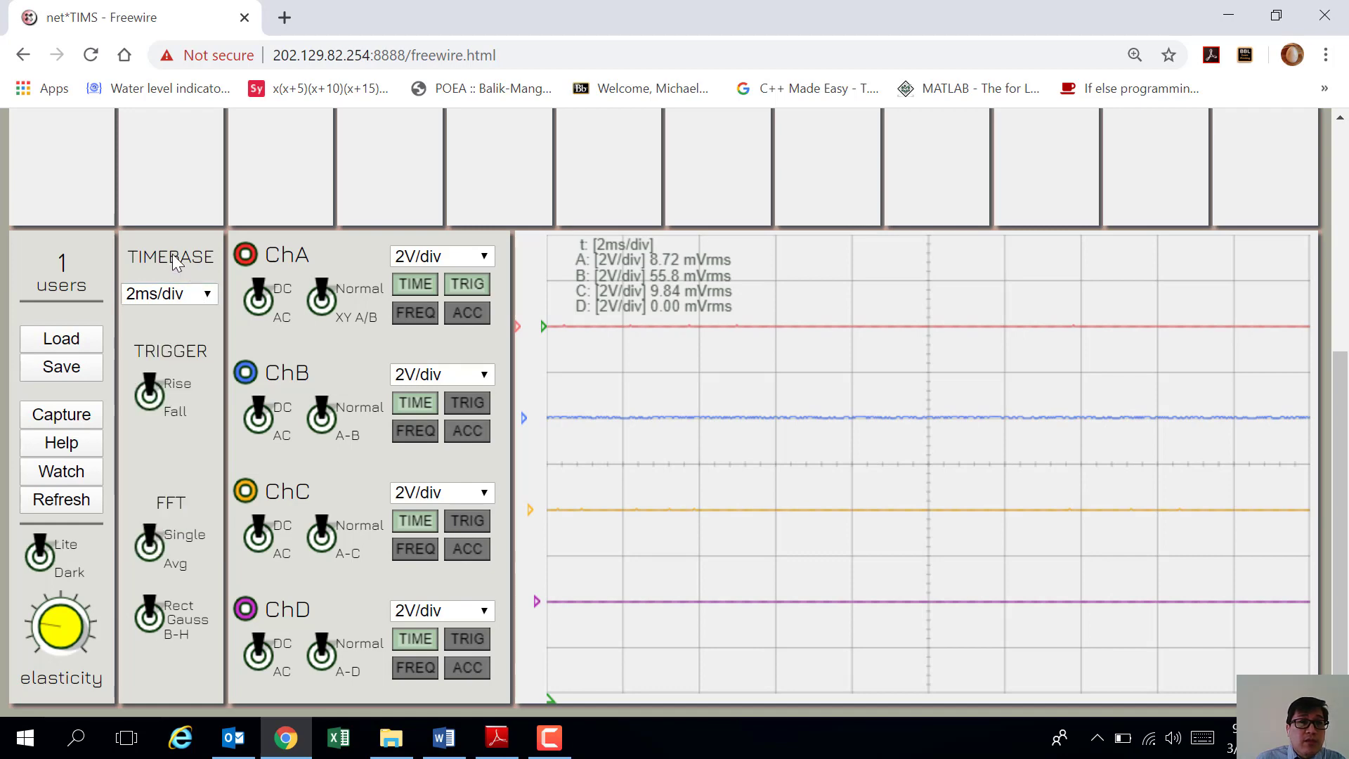
click(485, 258)
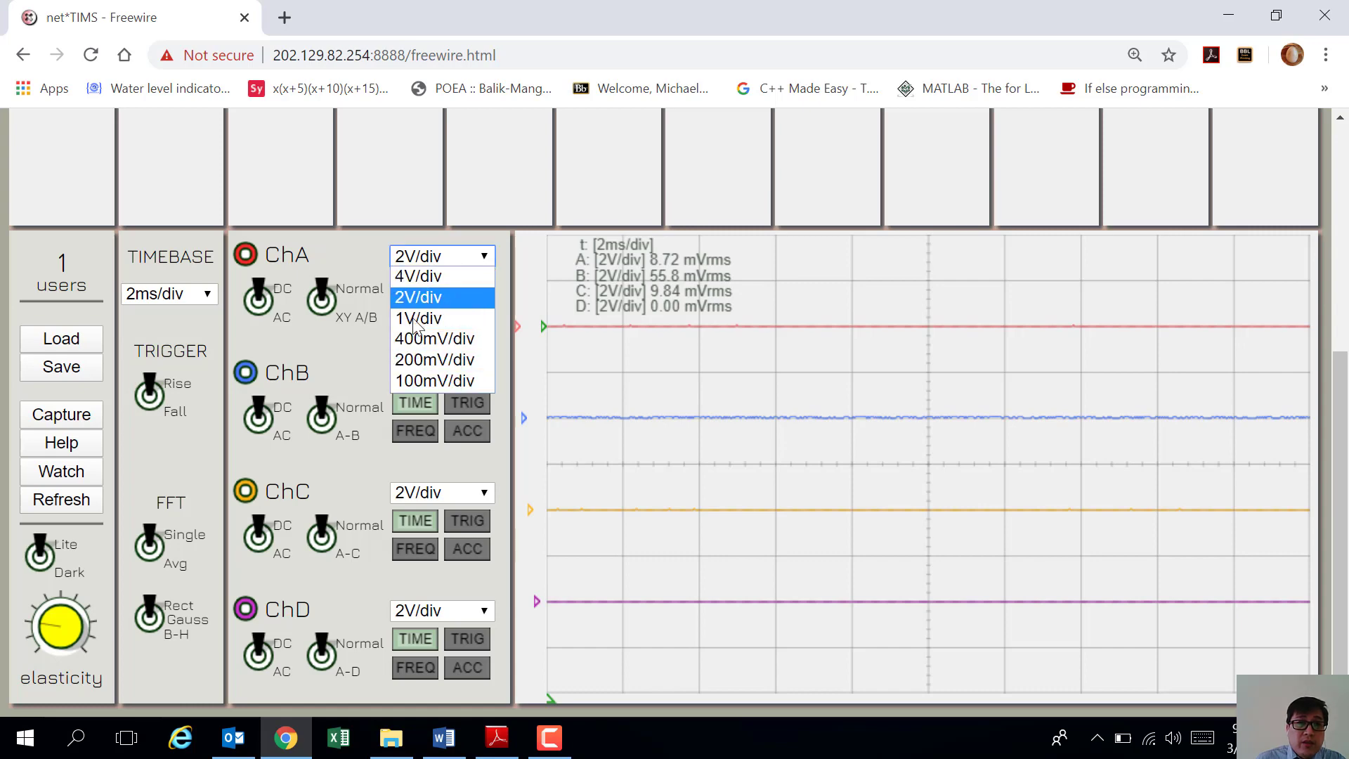
click(361, 263)
scroll(356, 377, up, 6)
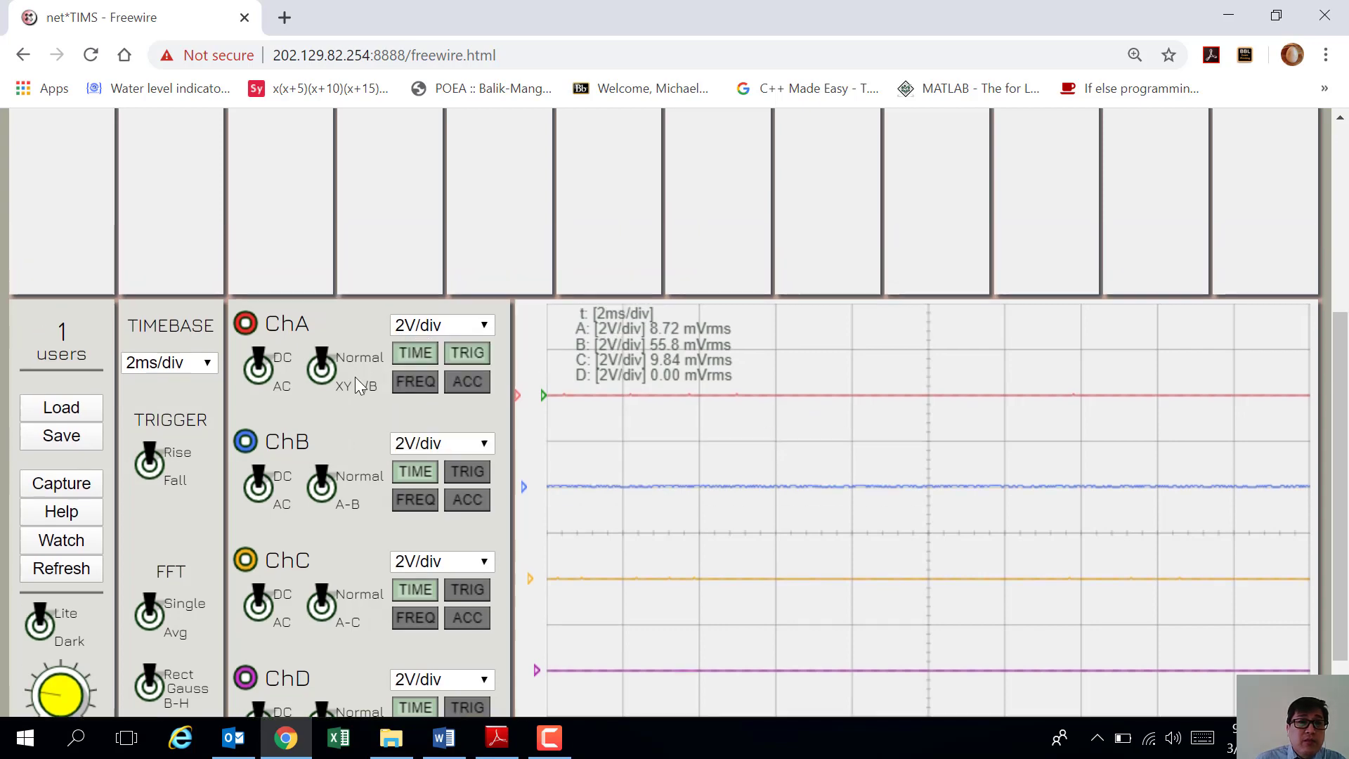
click(497, 738)
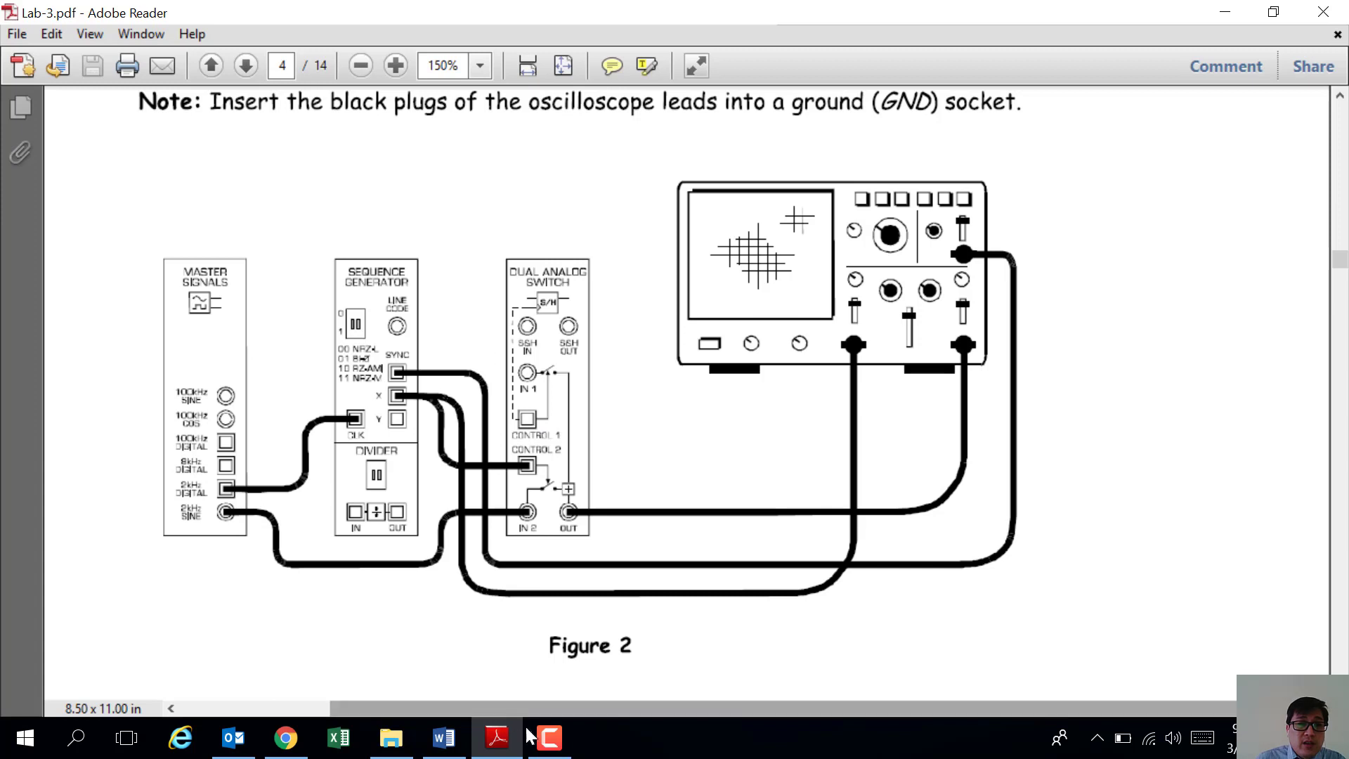
Switch to the net*TIMS - Freewire Chrome window from its taskbar preview.
mouse_move(279, 749)
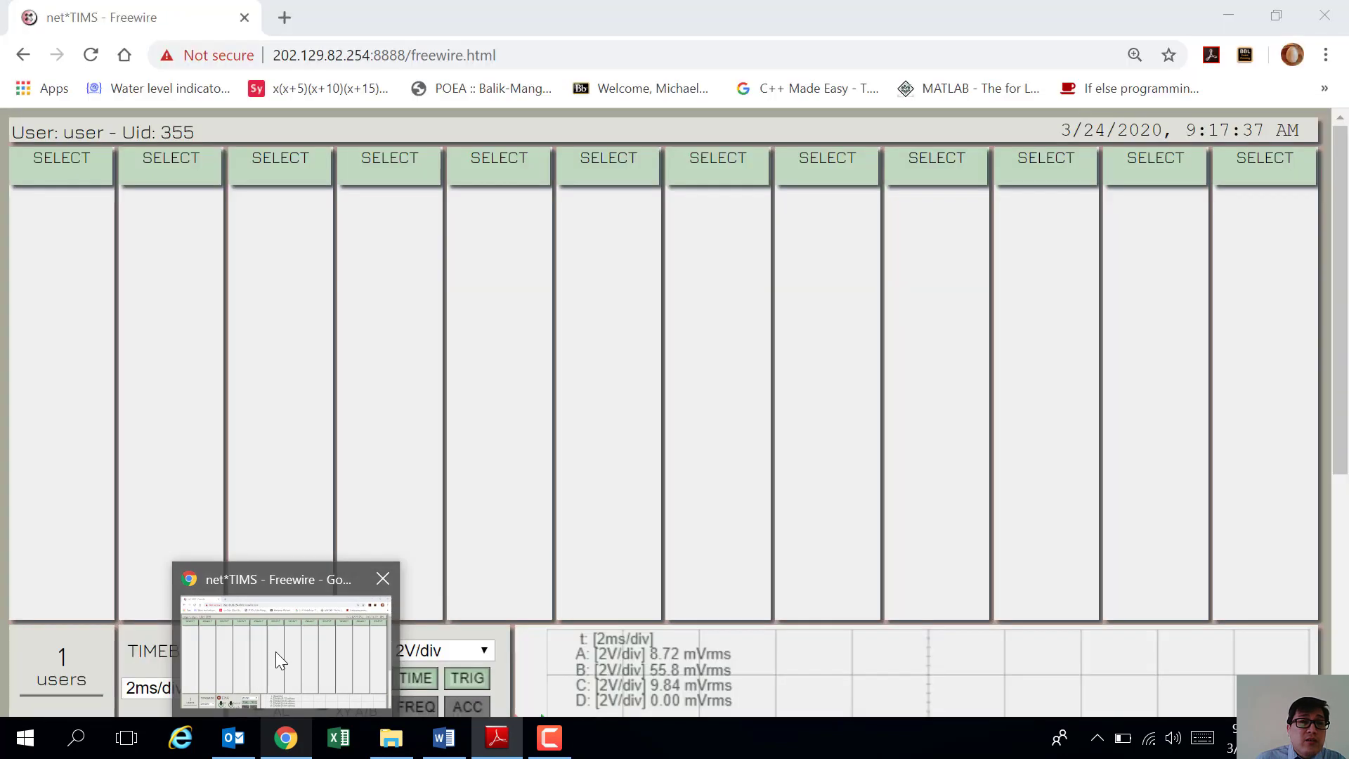
click(275, 651)
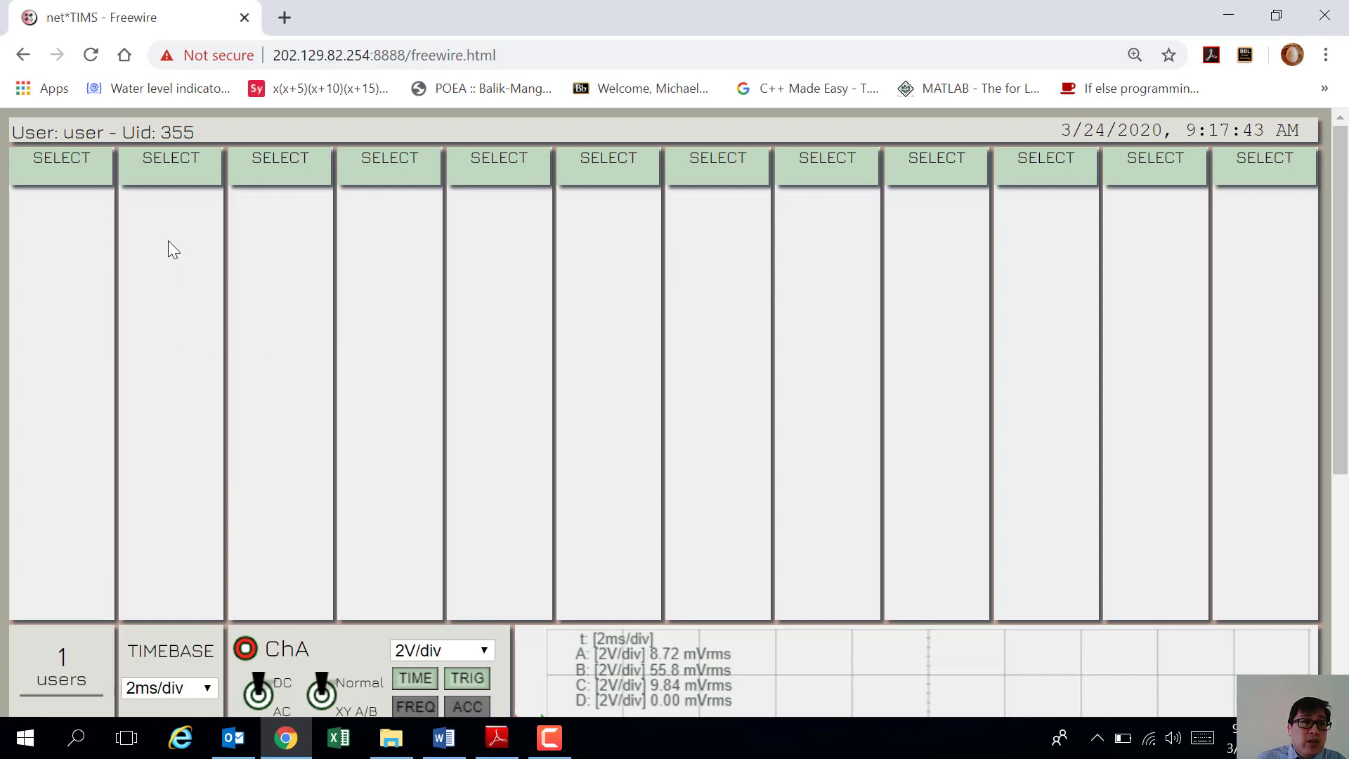
Load Master Signals into rack slot 2, then bring the Figure 2 diagram back up.
click(174, 167)
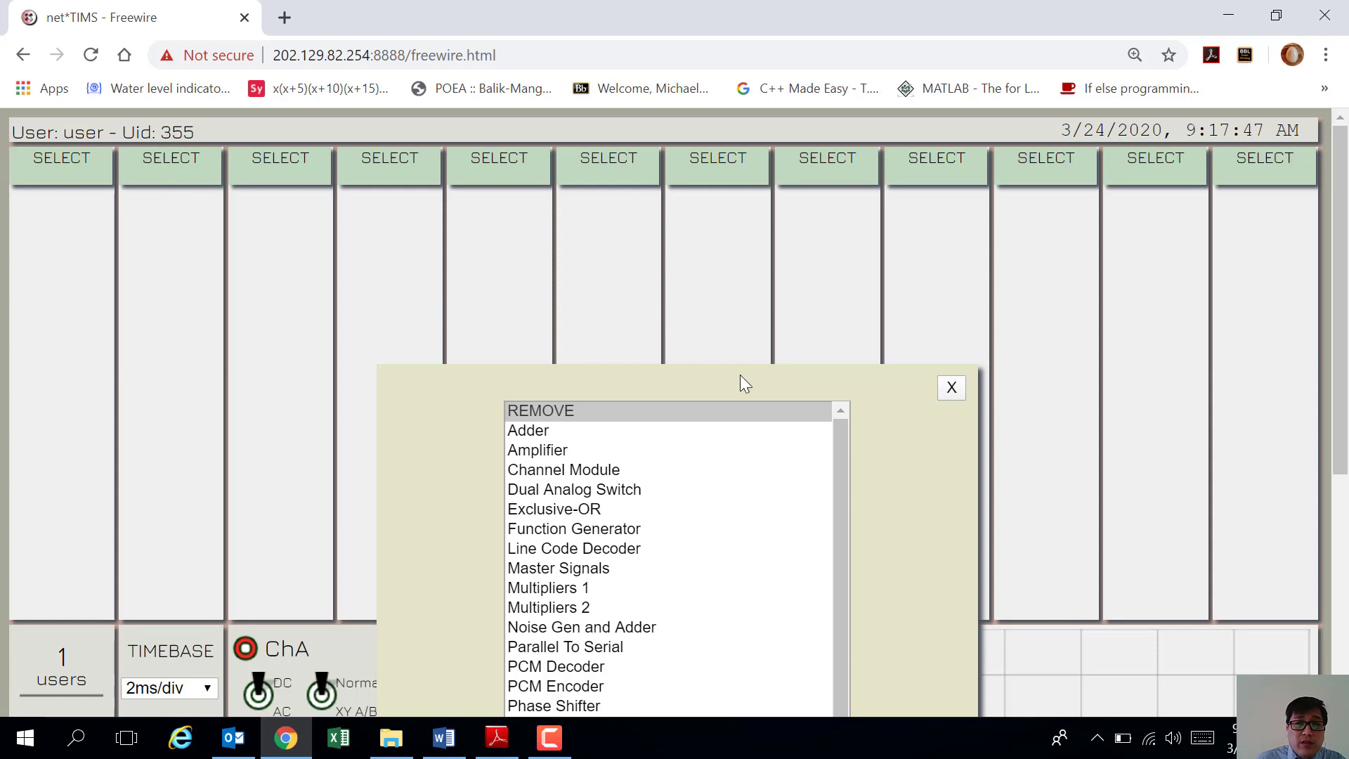
scroll(819, 497, down, 1)
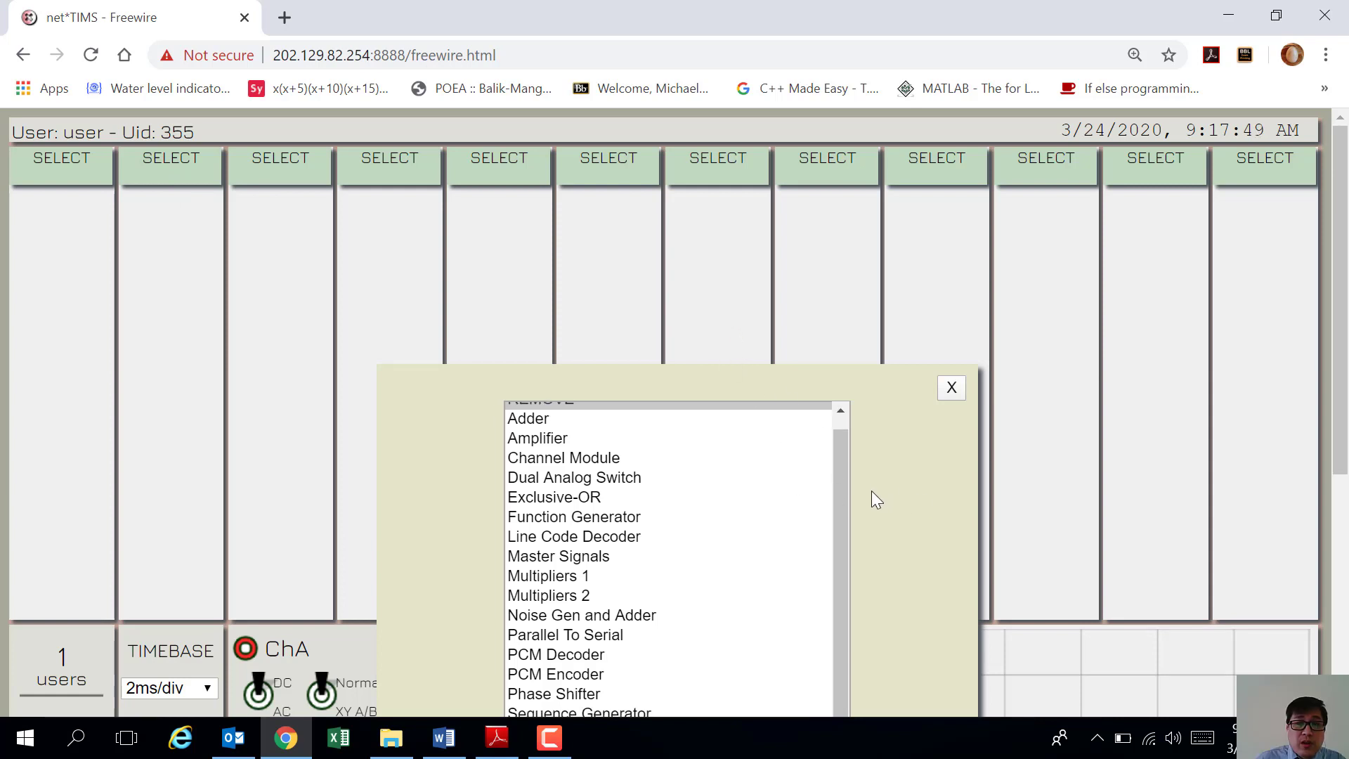
scroll(692, 503, up, 1)
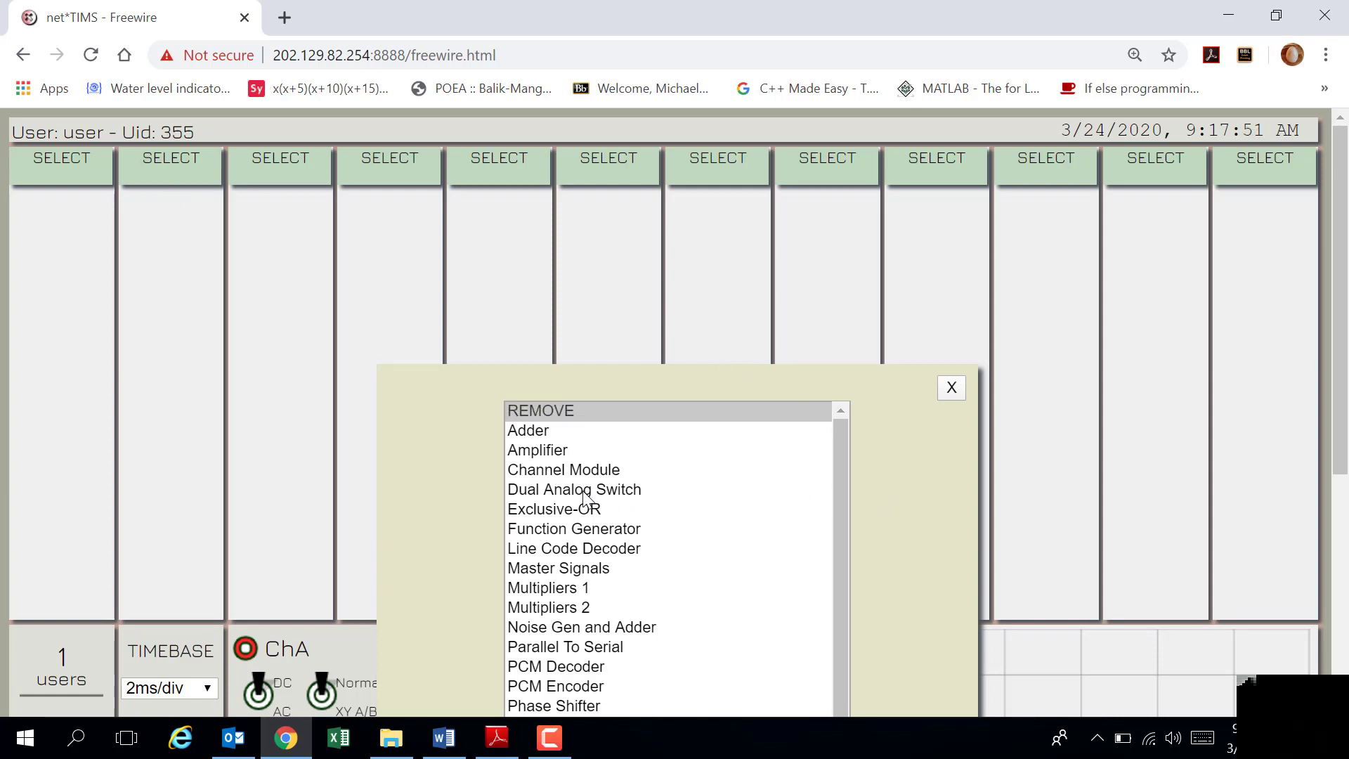
scroll(584, 492, down, 3)
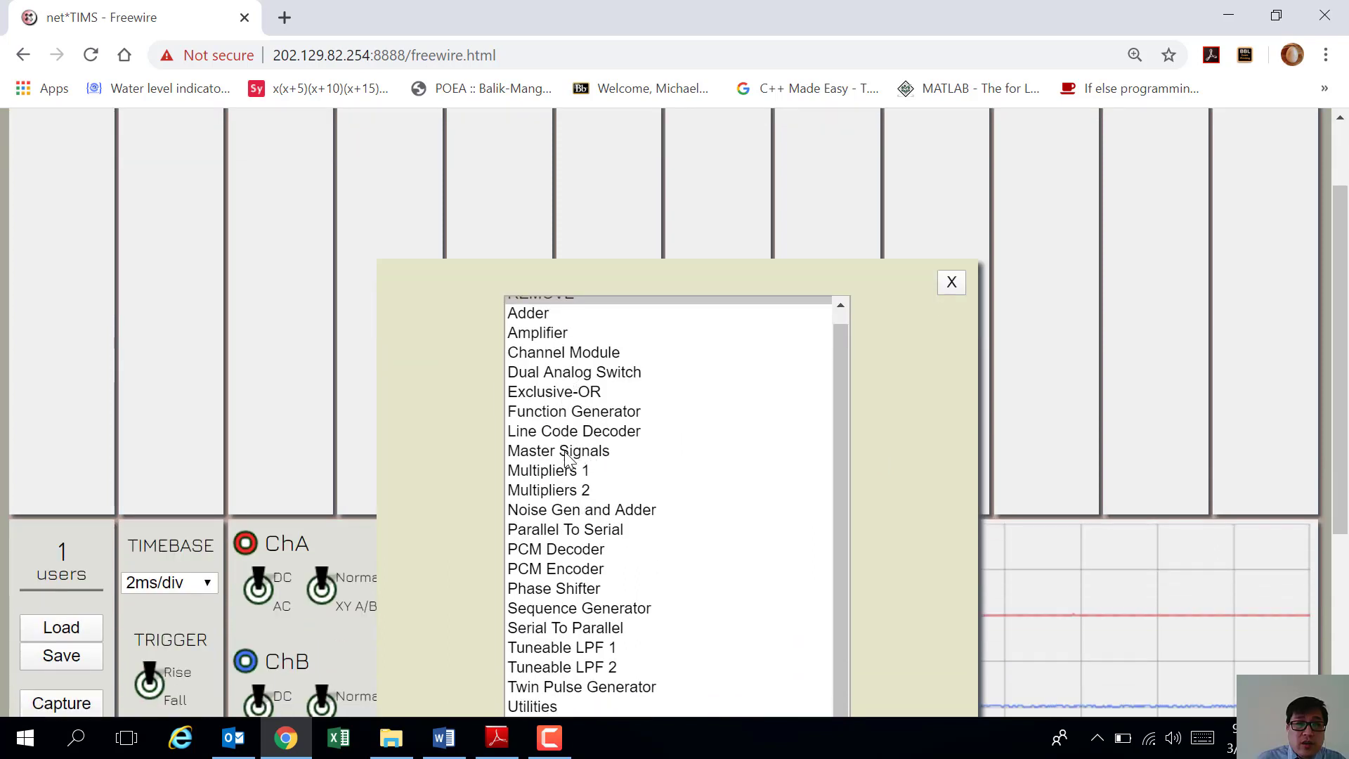
click(573, 453)
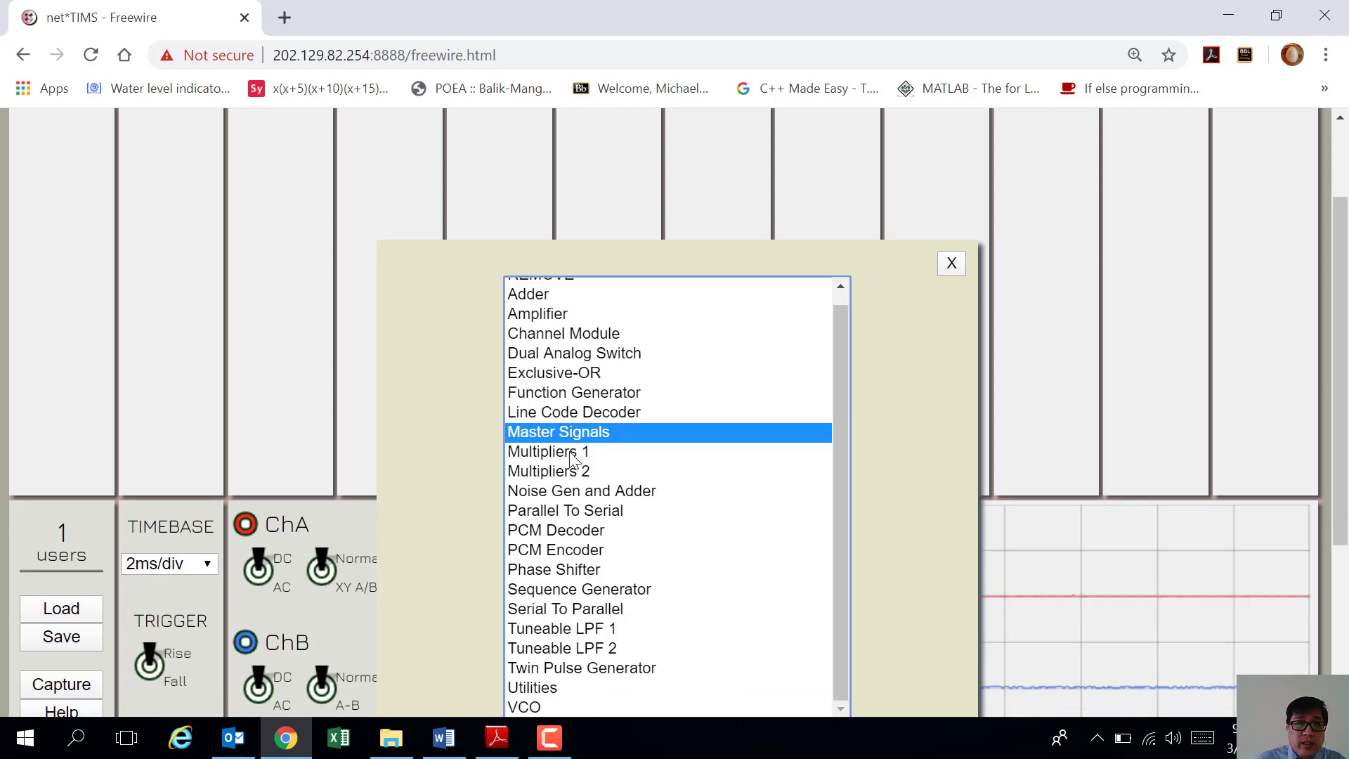
scroll(429, 421, up, 2)
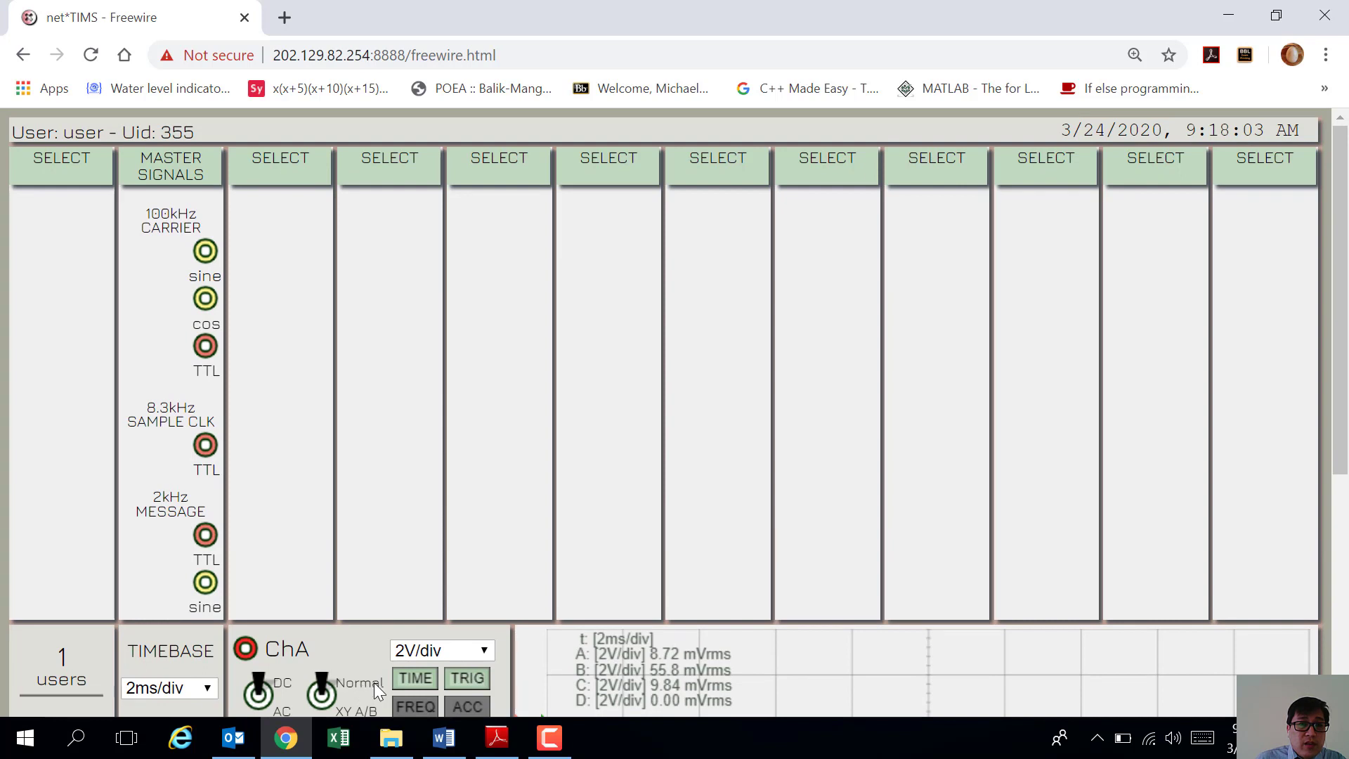
click(499, 740)
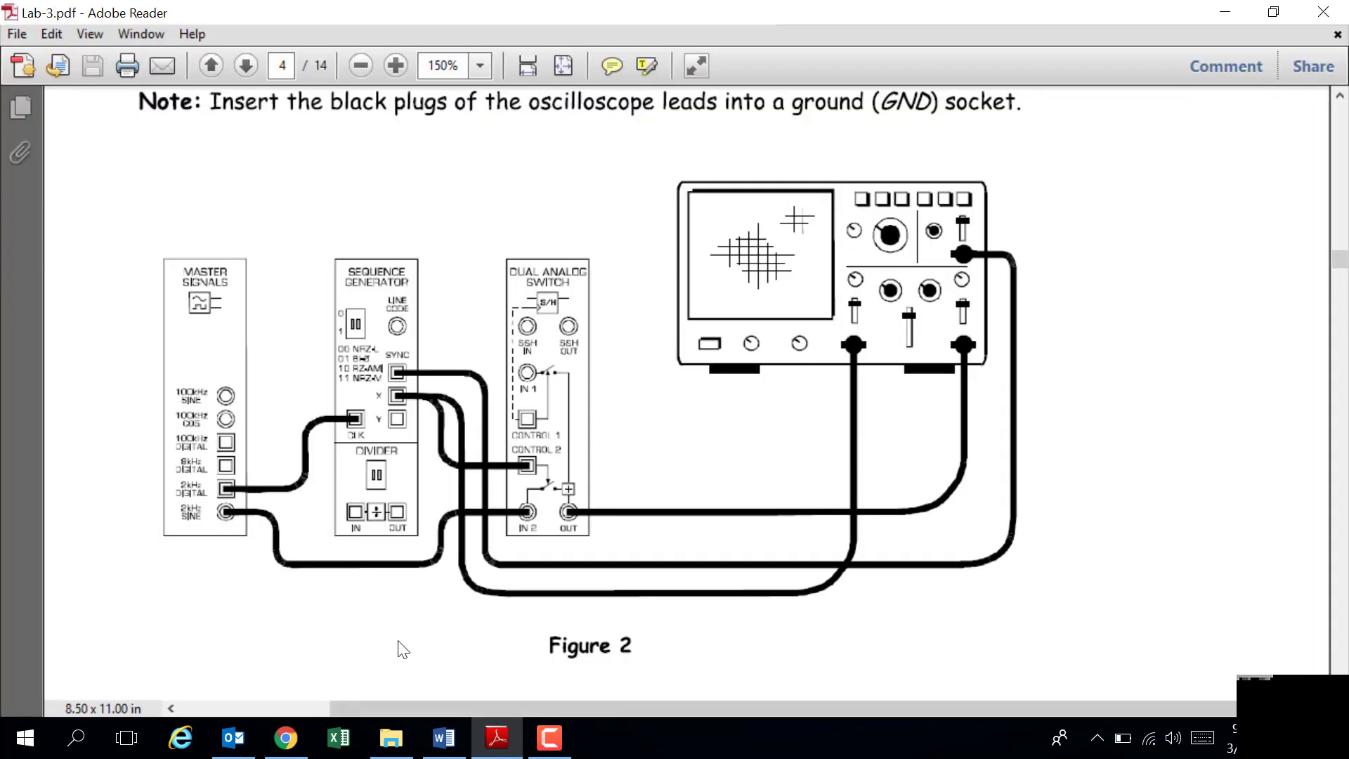
Place a Sequence Generator module in rack slot 4, then switch back to the Figure 2 diagram.
click(288, 734)
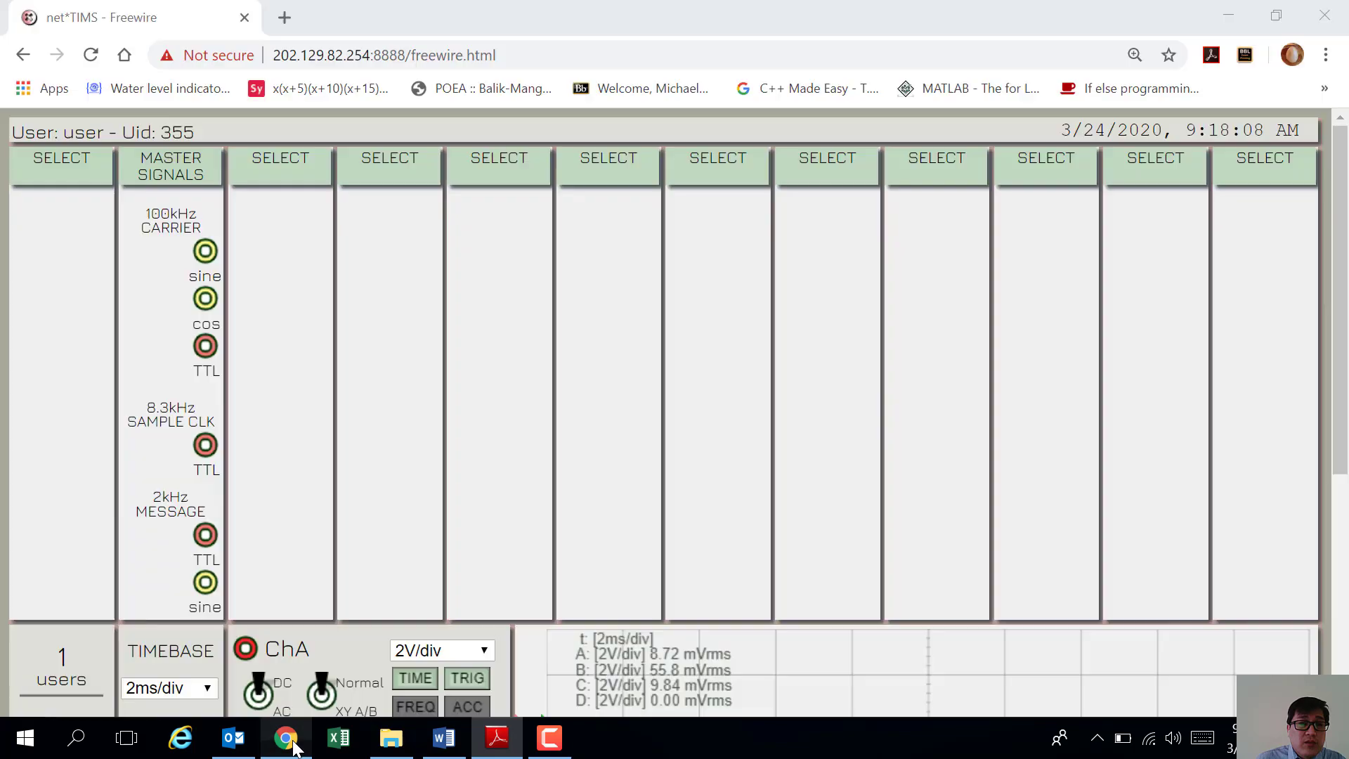
click(380, 173)
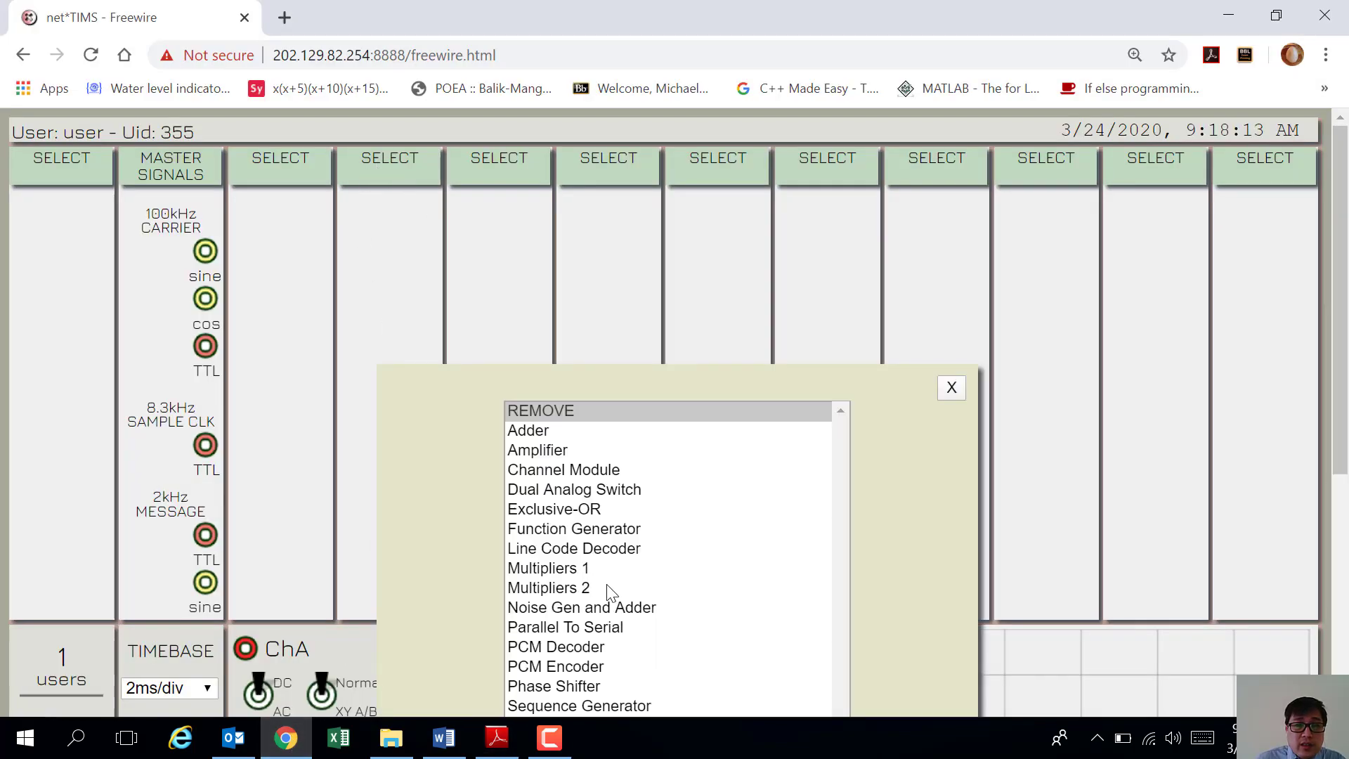
scroll(608, 594, down, 1)
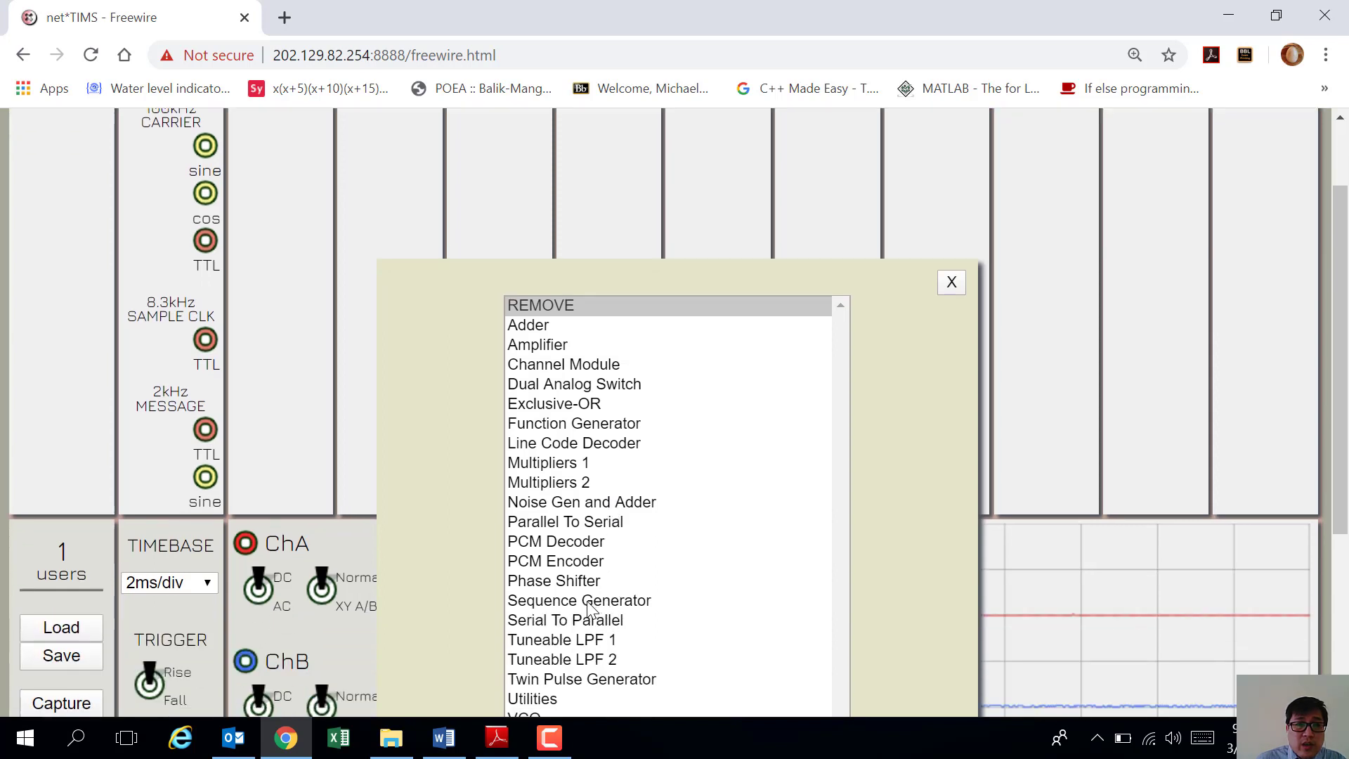
click(589, 607)
scroll(394, 330, up, 1)
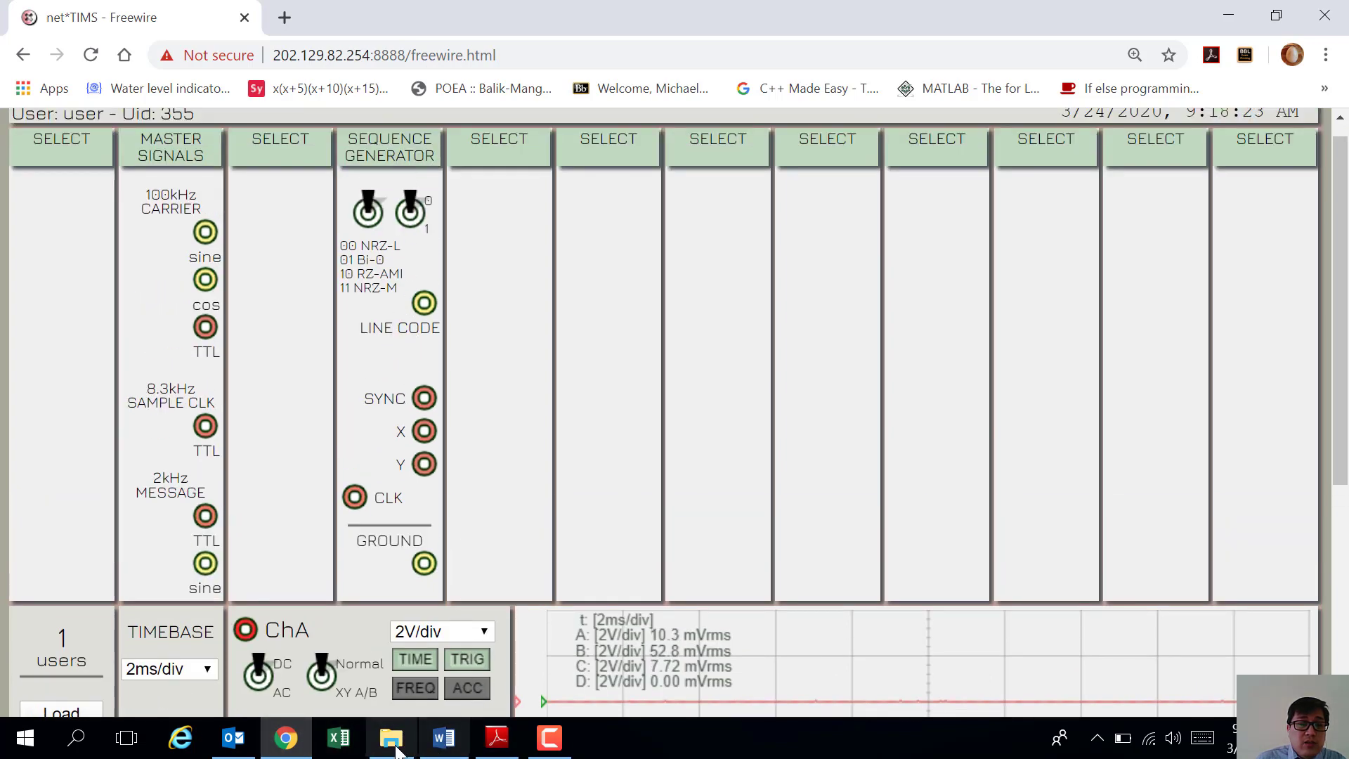
click(497, 738)
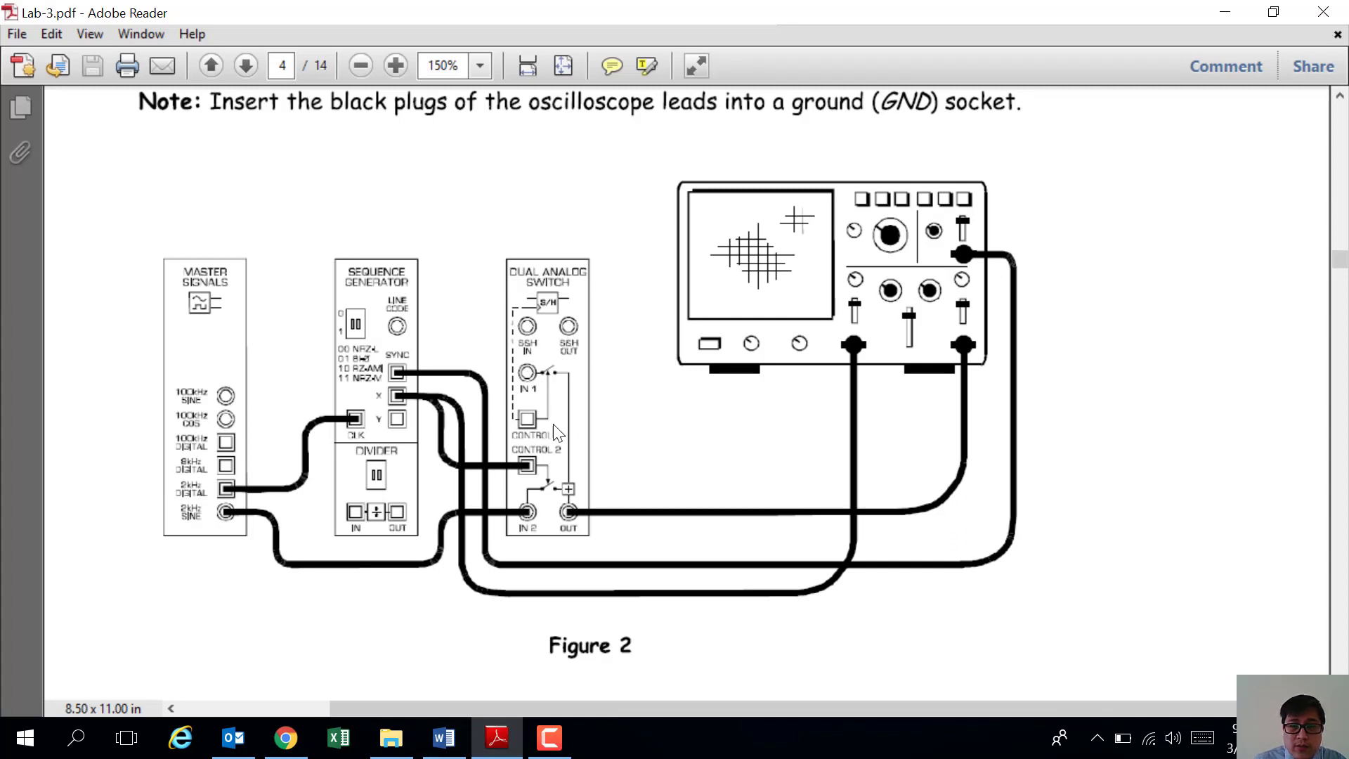
Place a Dual Analog Switch module into the sixth rack slot.
click(300, 752)
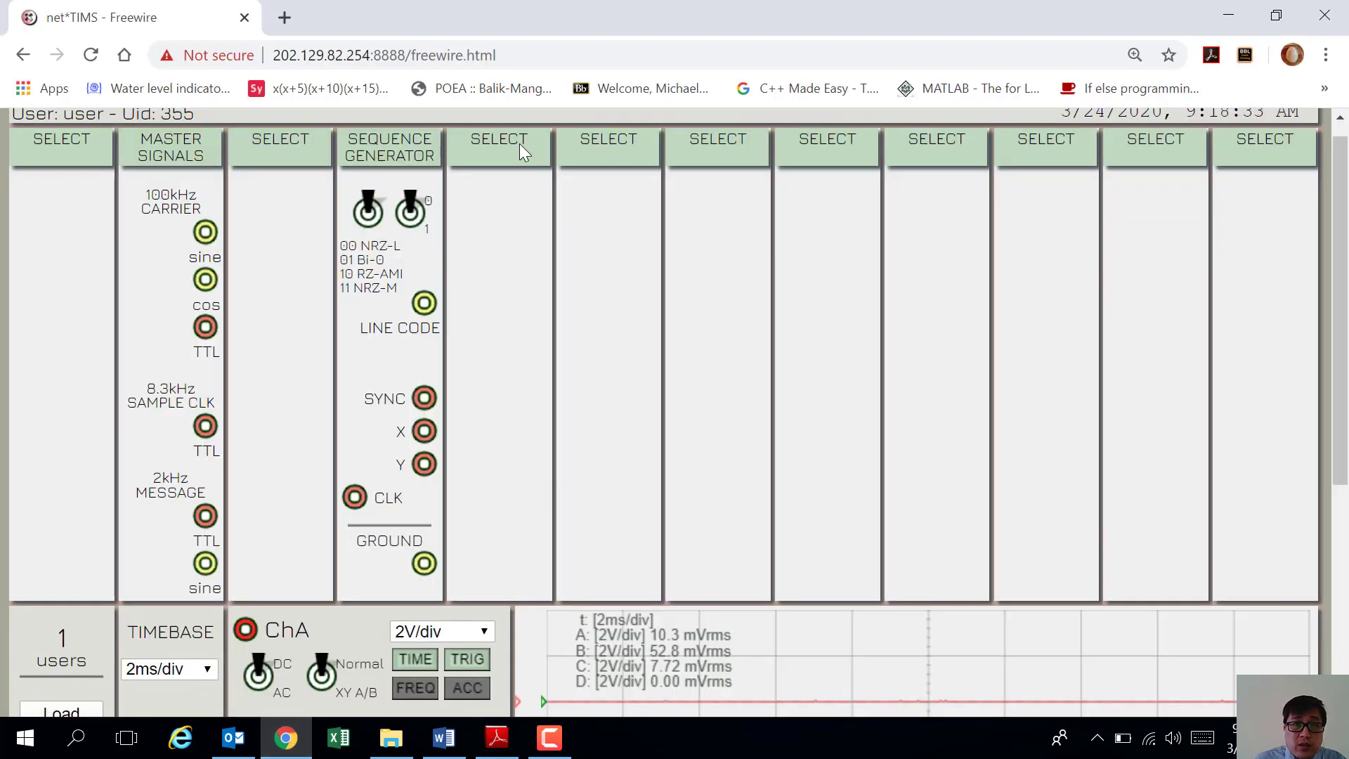
click(593, 142)
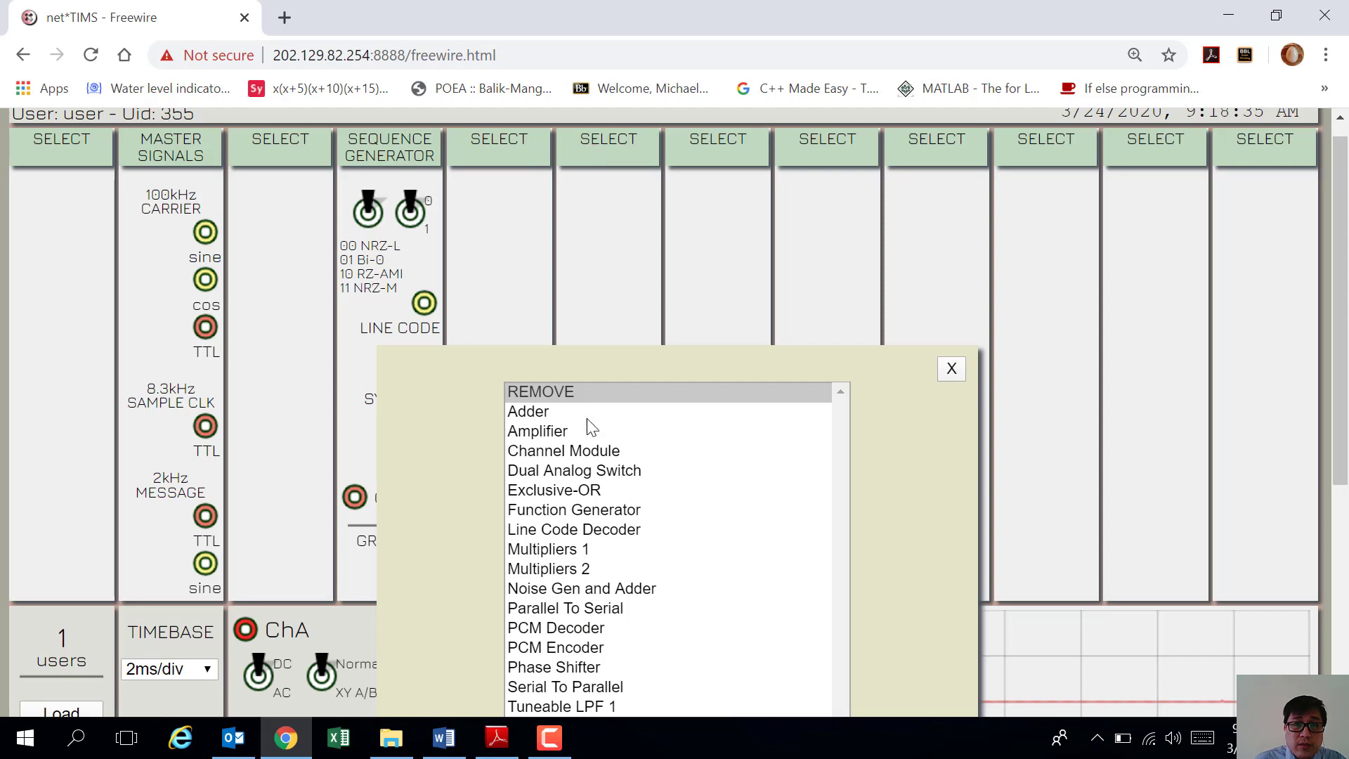
scroll(594, 571, down, 3)
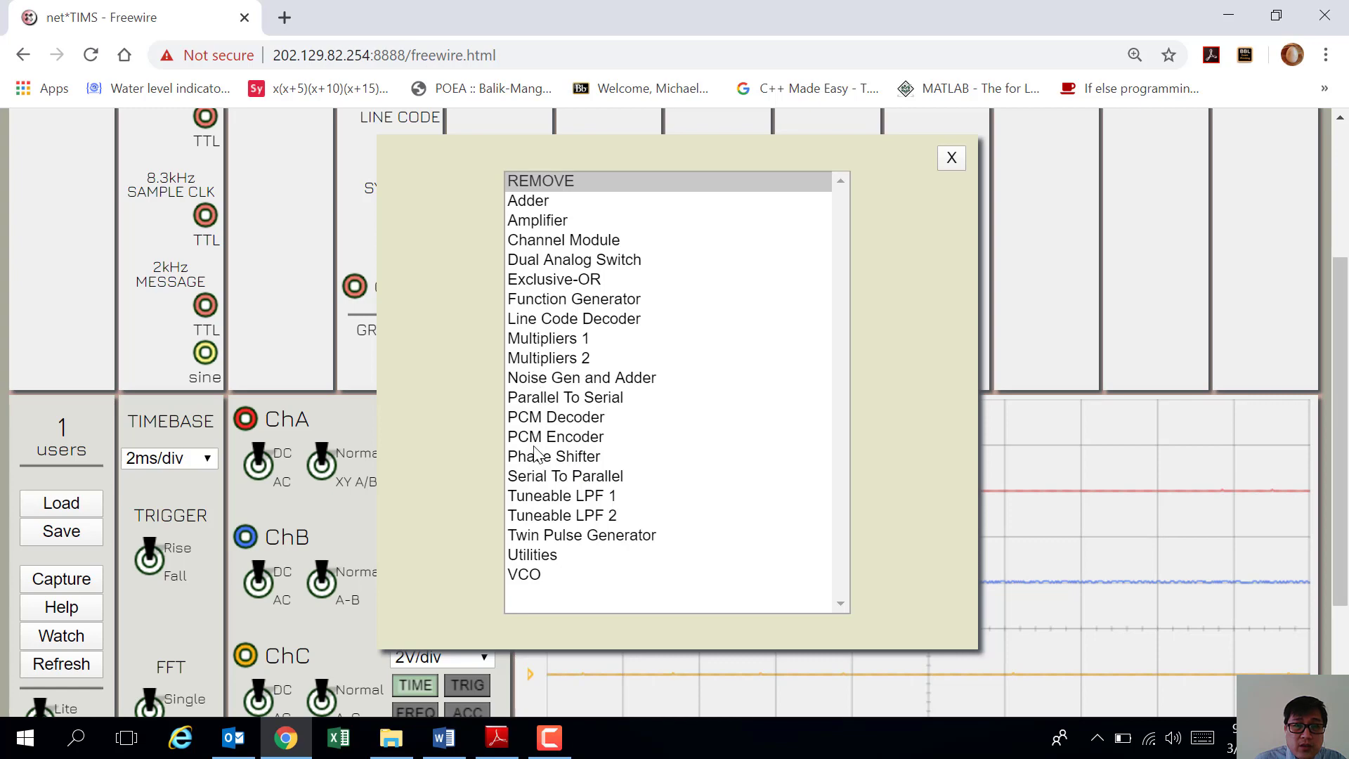
click(556, 260)
scroll(537, 655, up, 3)
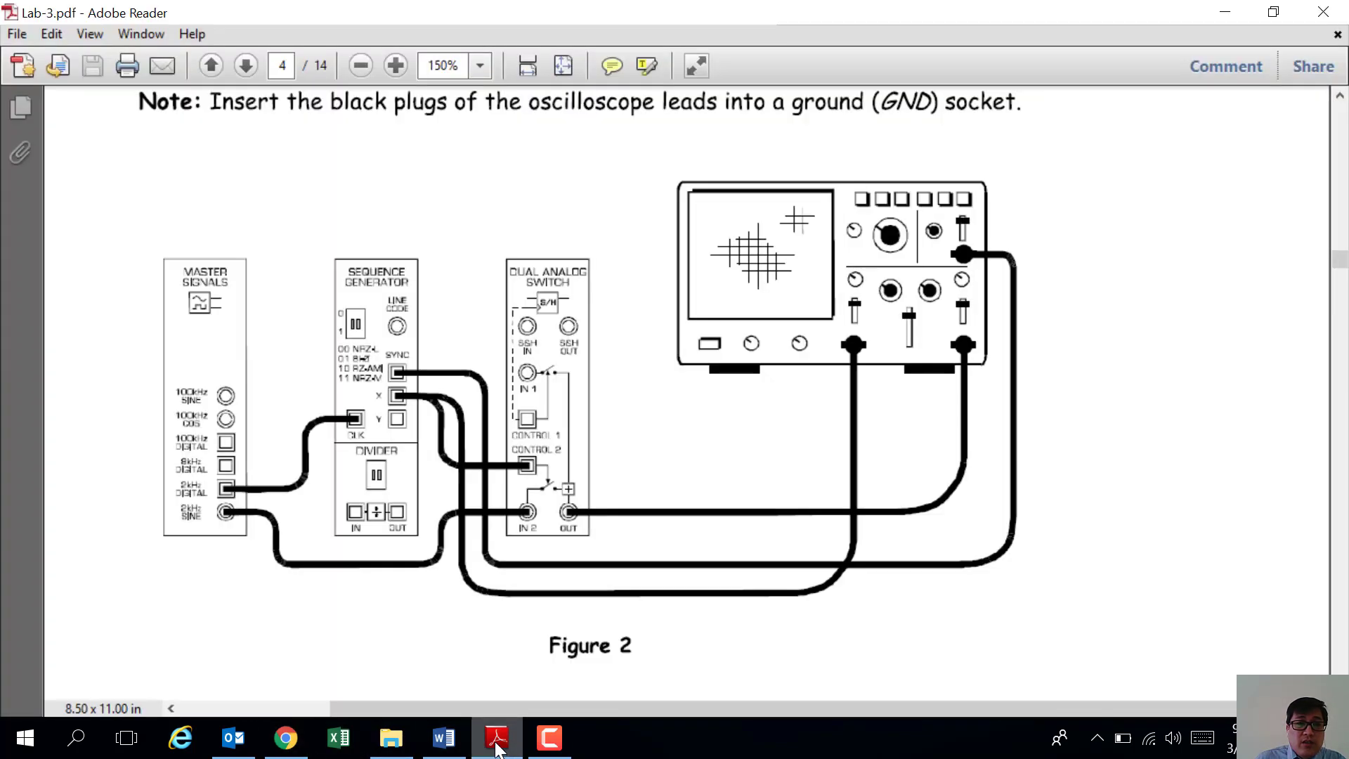
click(497, 738)
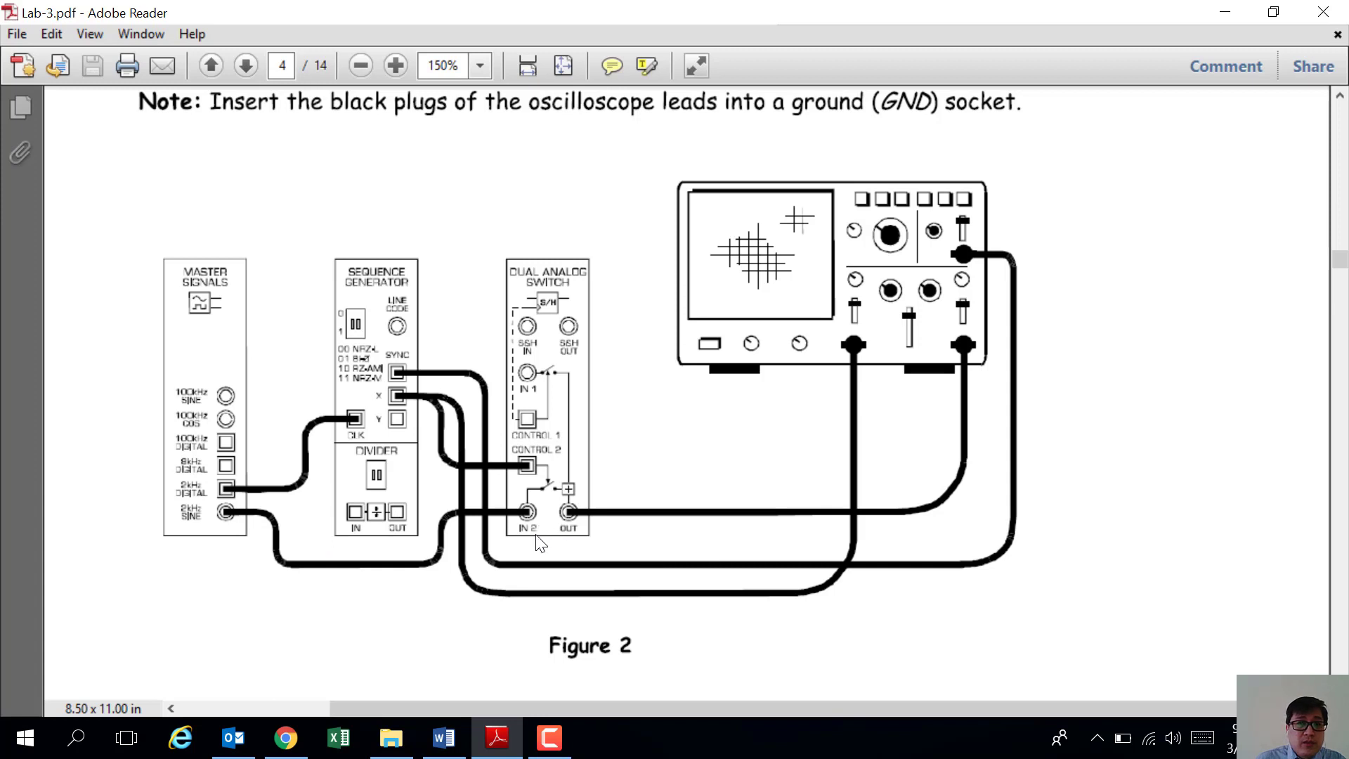
click(290, 741)
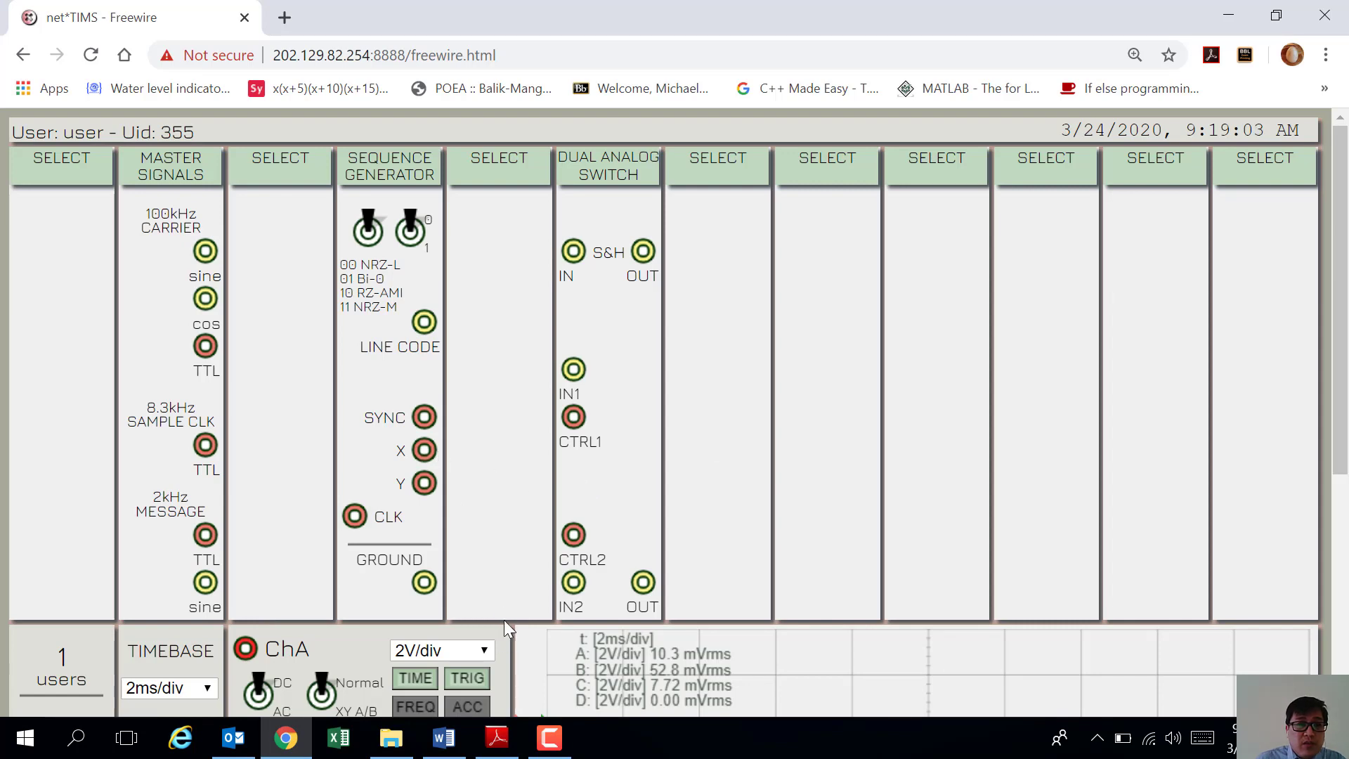
click(498, 738)
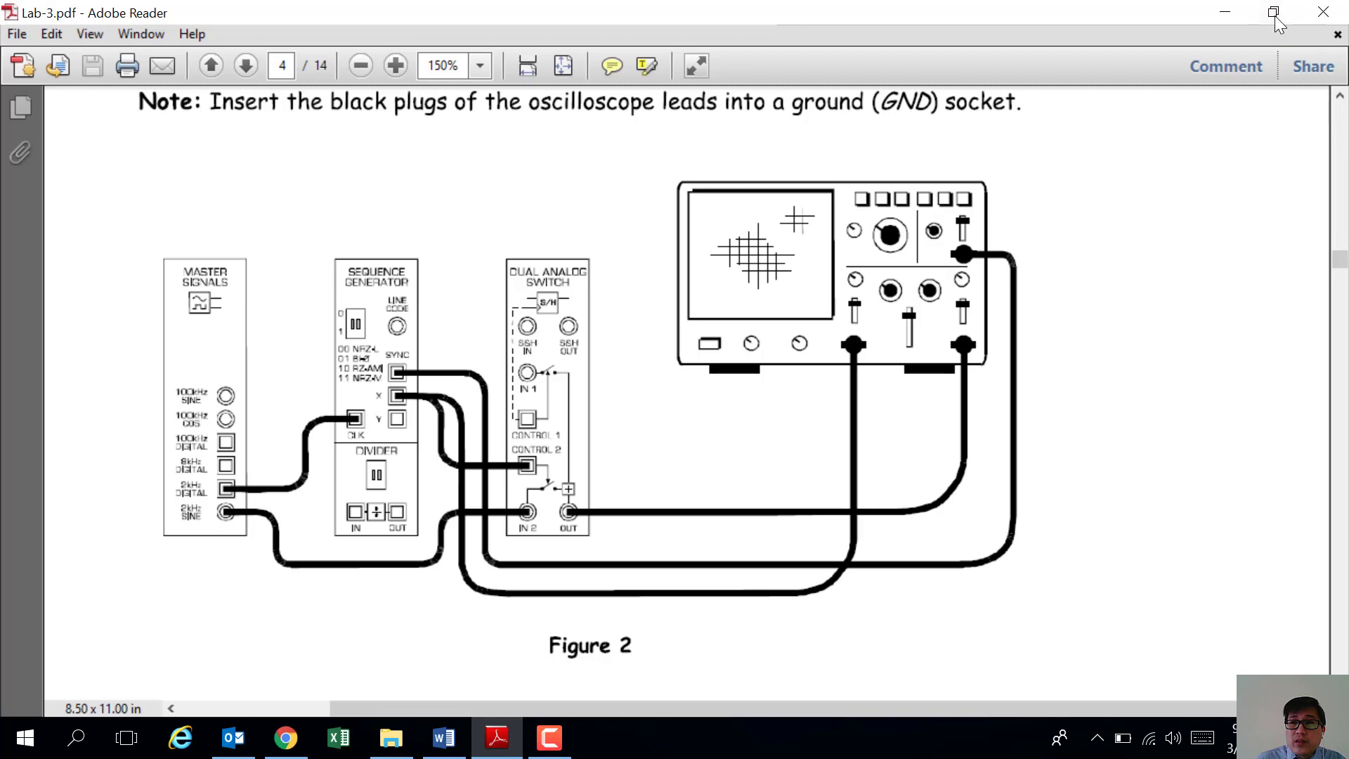
Restore the full-screen PDF to a window, then move it right and narrow it beside the Freewire rack.
click(1275, 14)
ctrl+scroll(499, 383, down, 4)
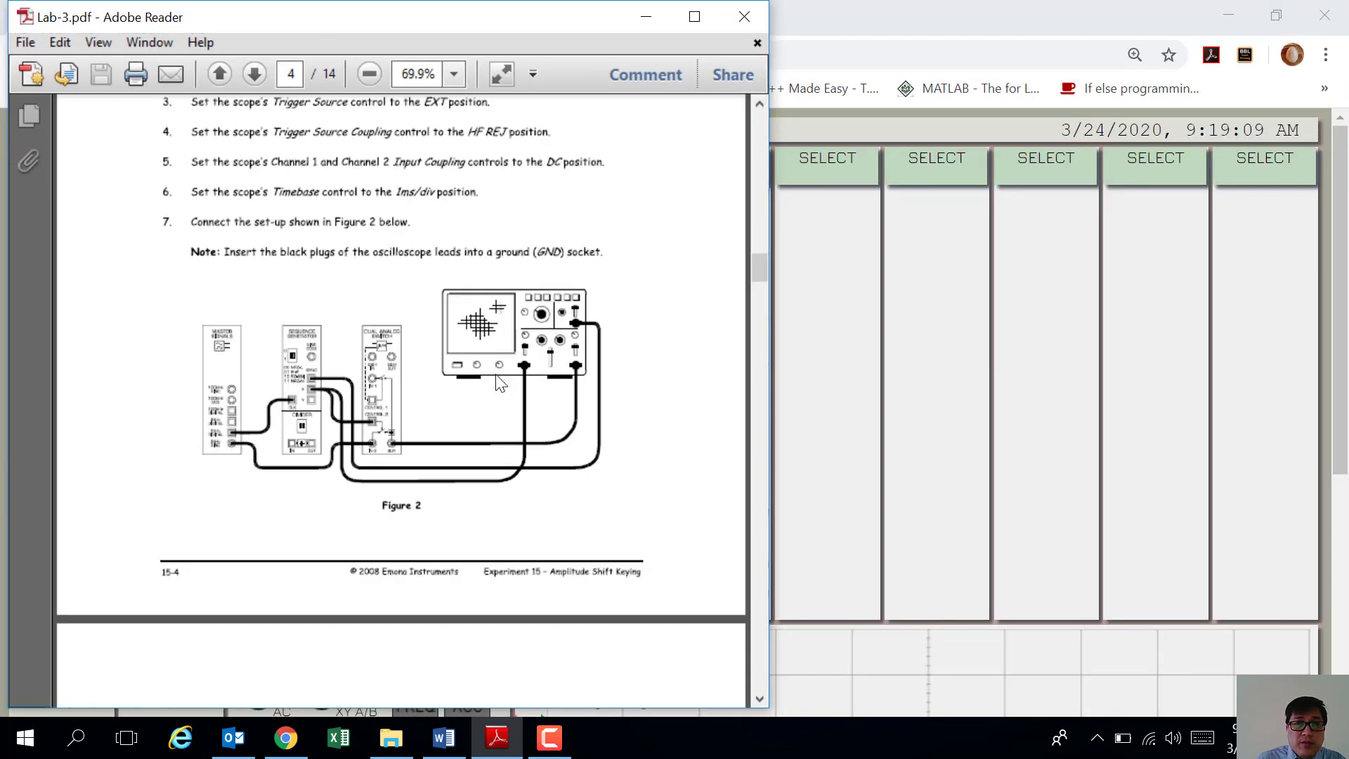
drag(534, 17, 1081, 28)
ctrl+scroll(913, 407, up, 3)
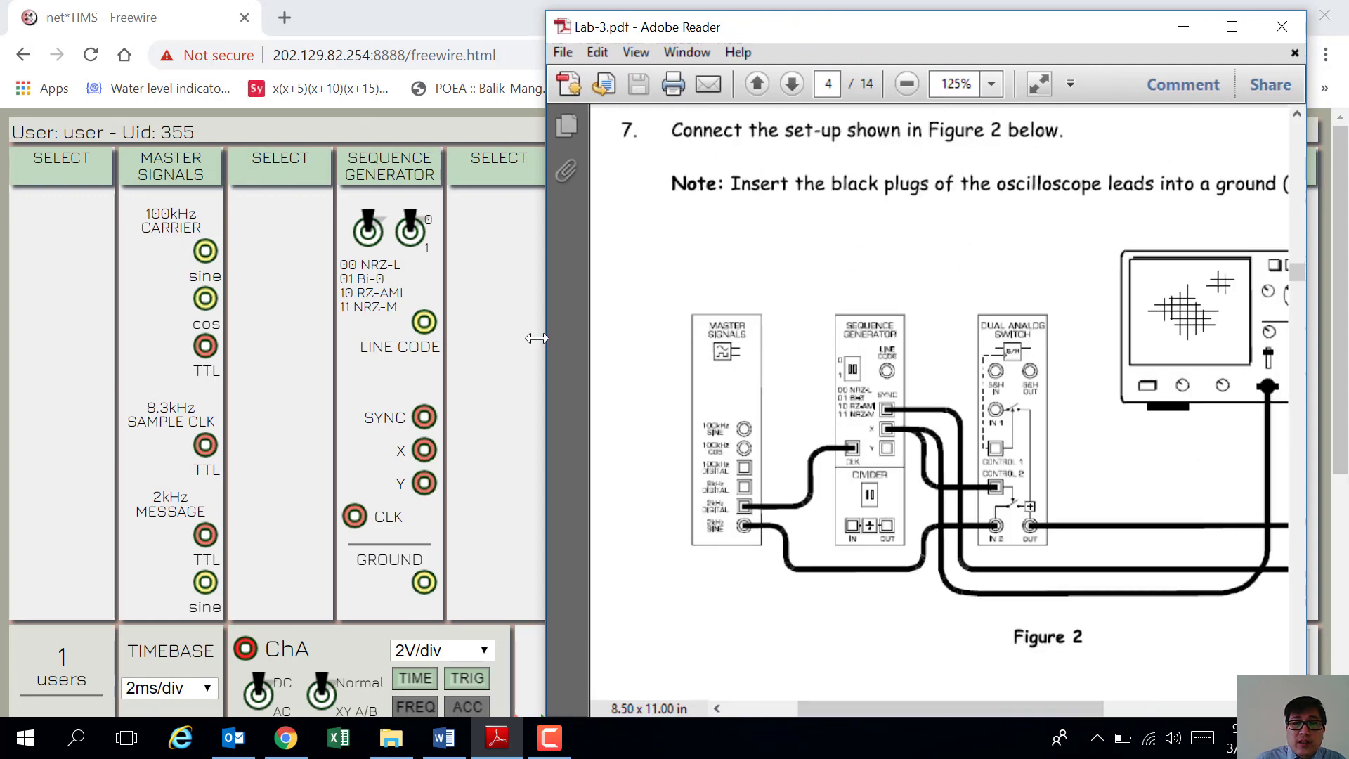
drag(542, 304, 670, 303)
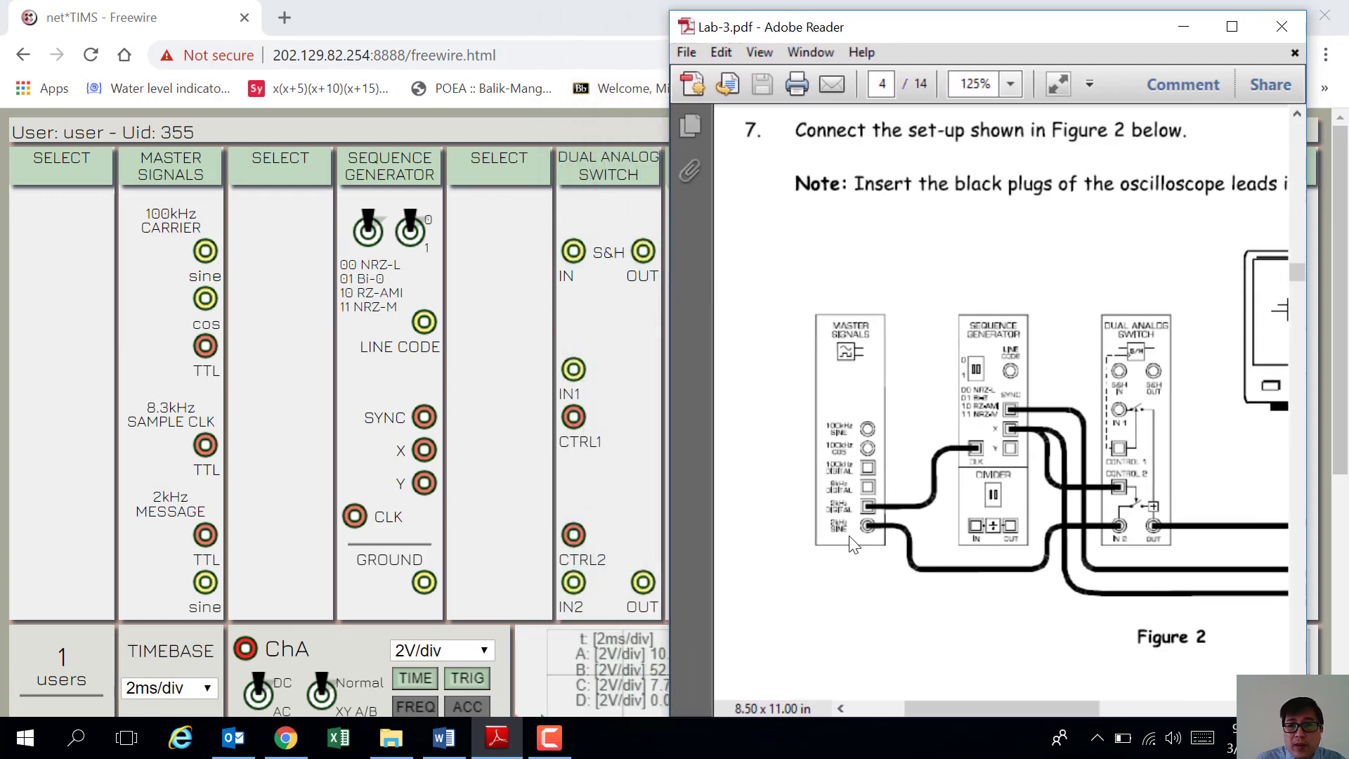
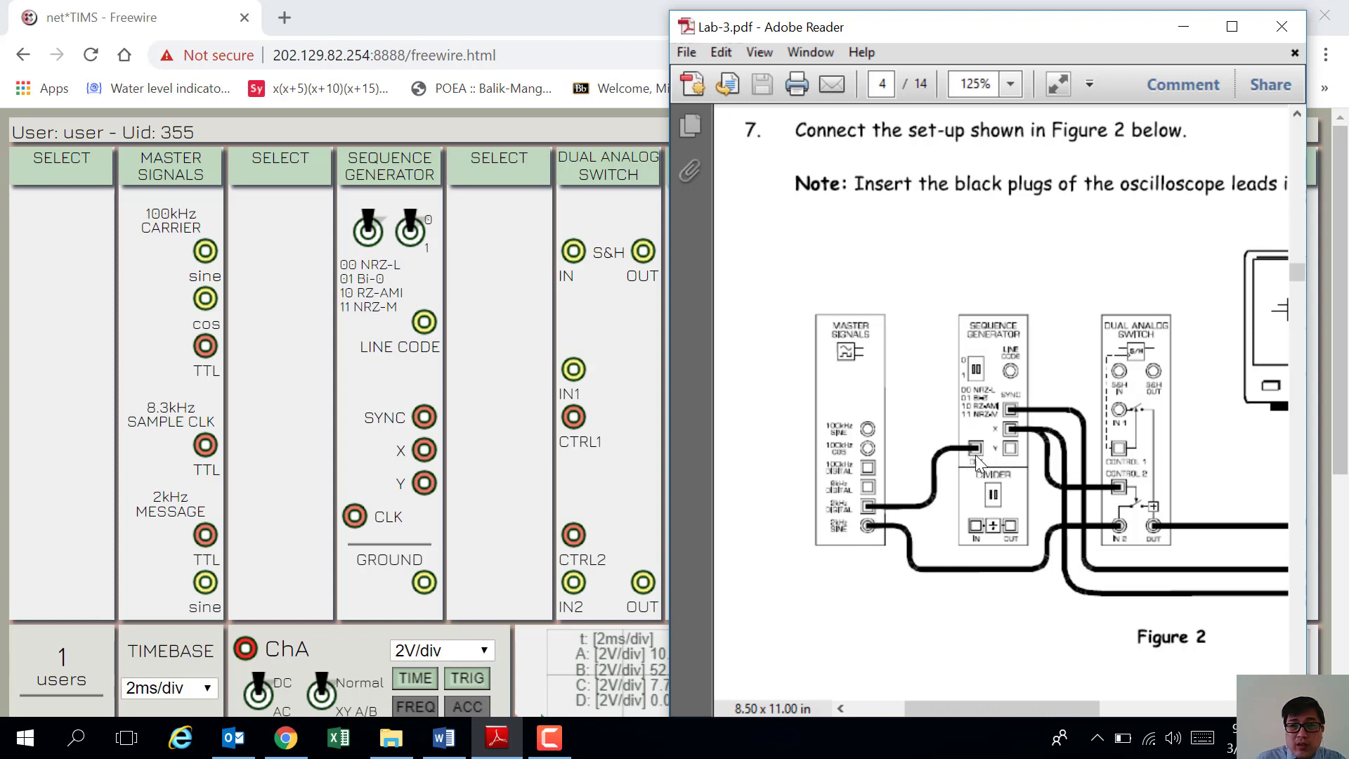
Wire the 2kHz TTL message to the Sequence Generator CLK input, then consult Figure 2.
click(208, 541)
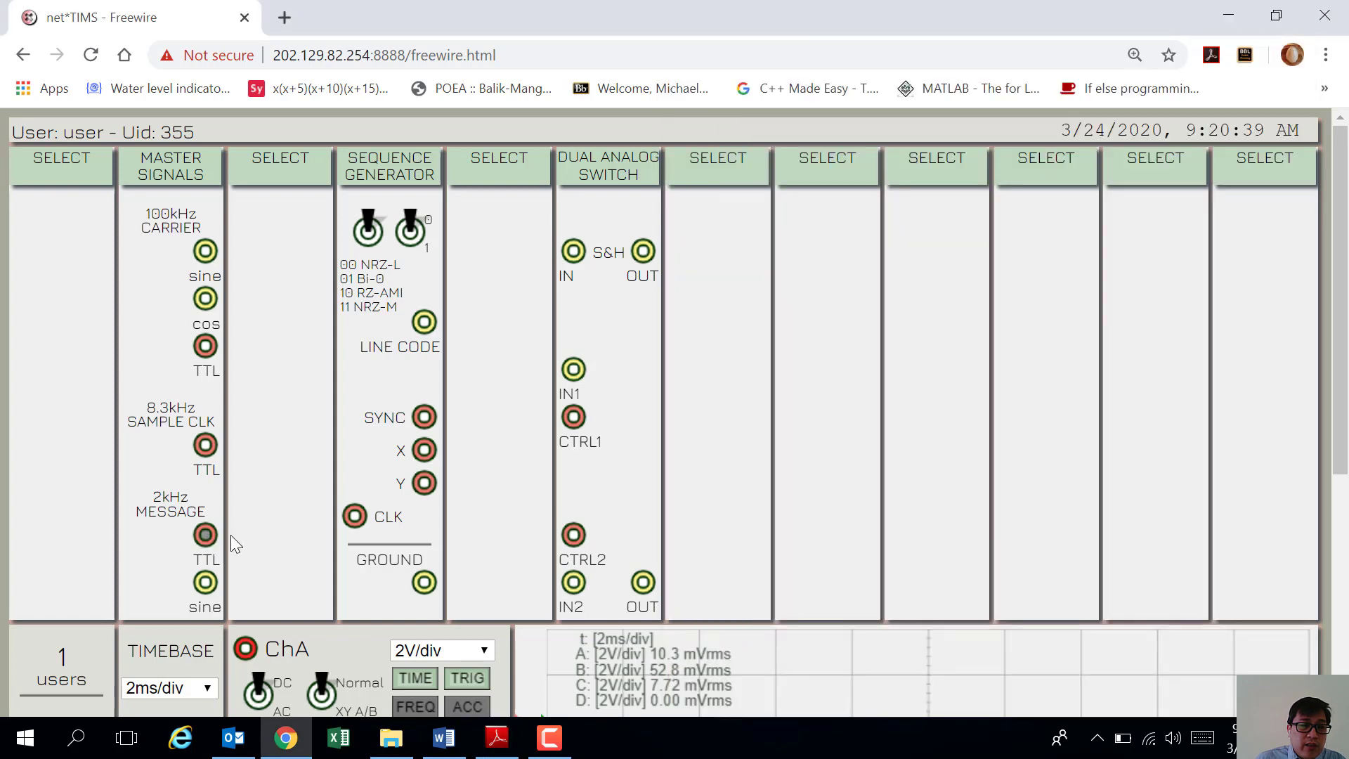
click(354, 517)
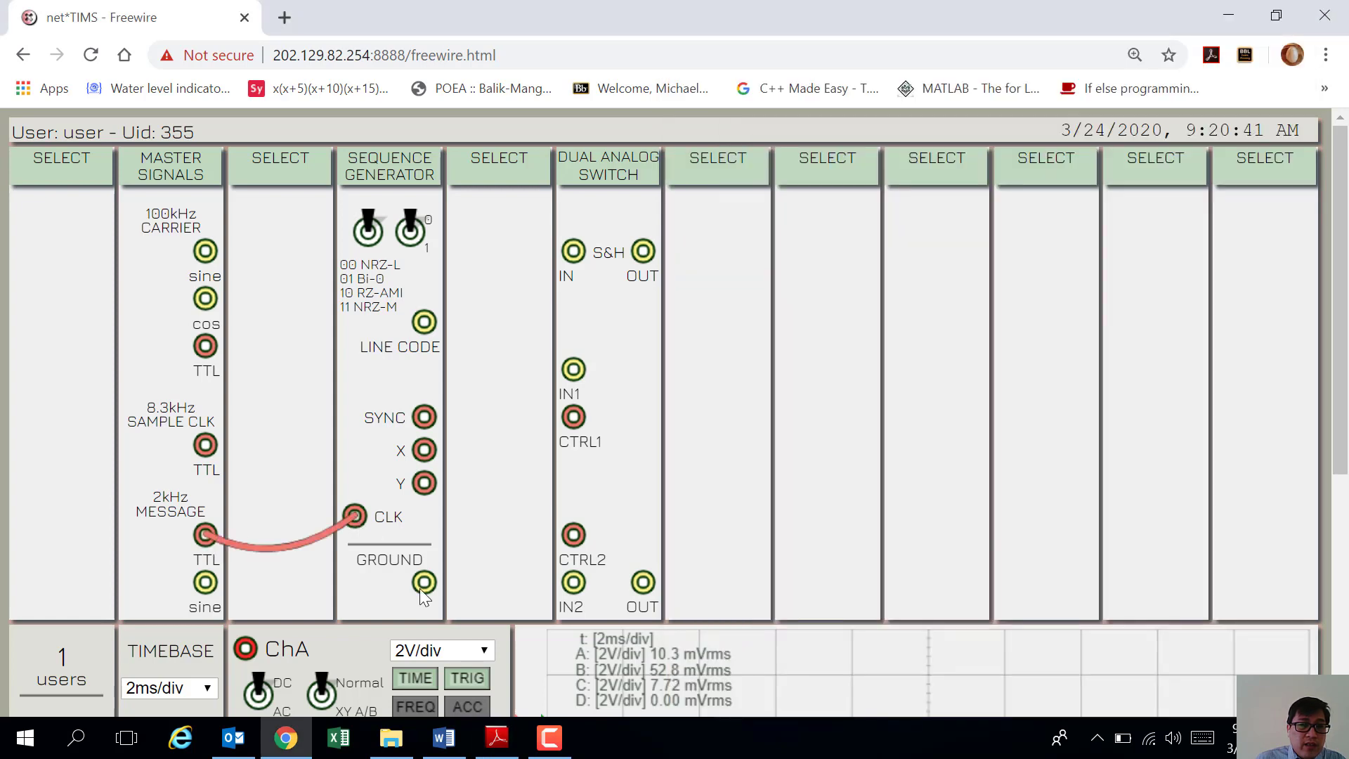
click(501, 747)
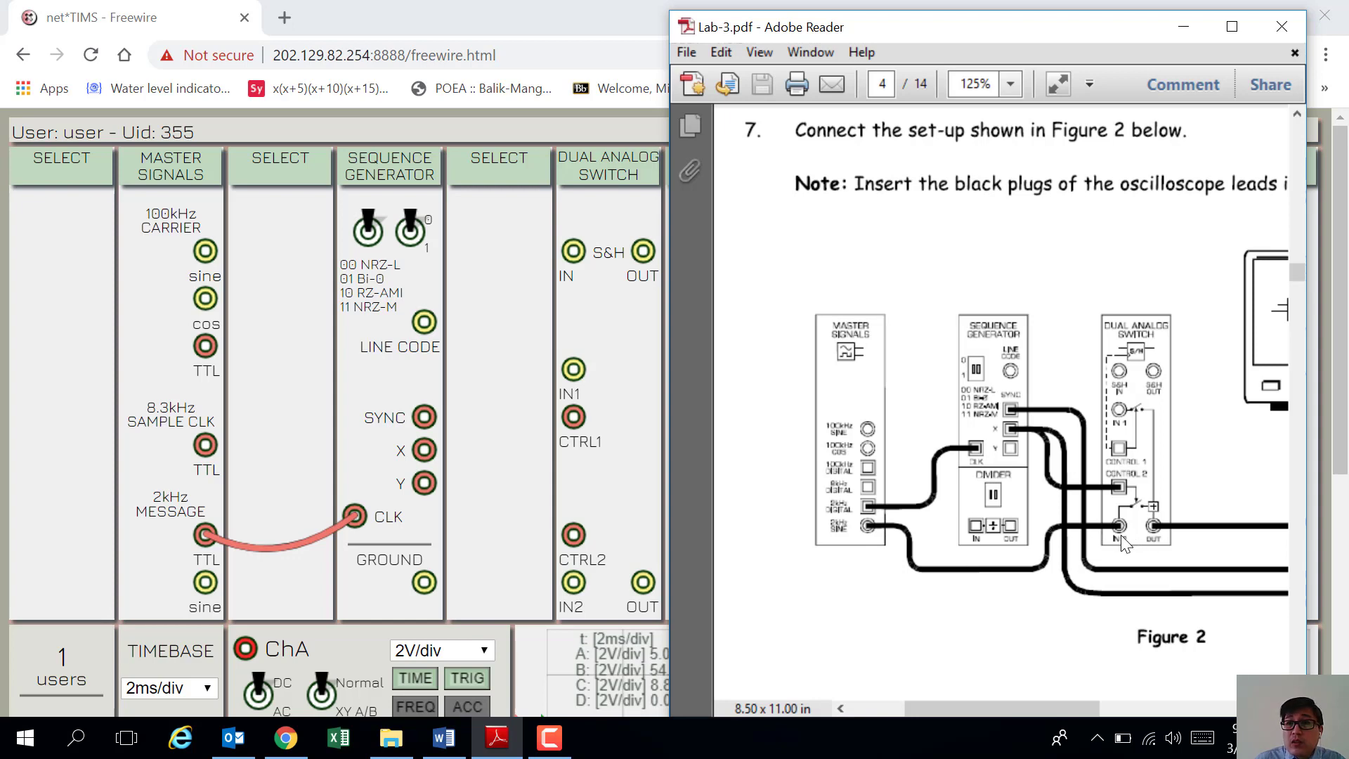
Wire the 2kHz sine to Dual Analog Switch IN2 and recheck Figure 2.
click(204, 585)
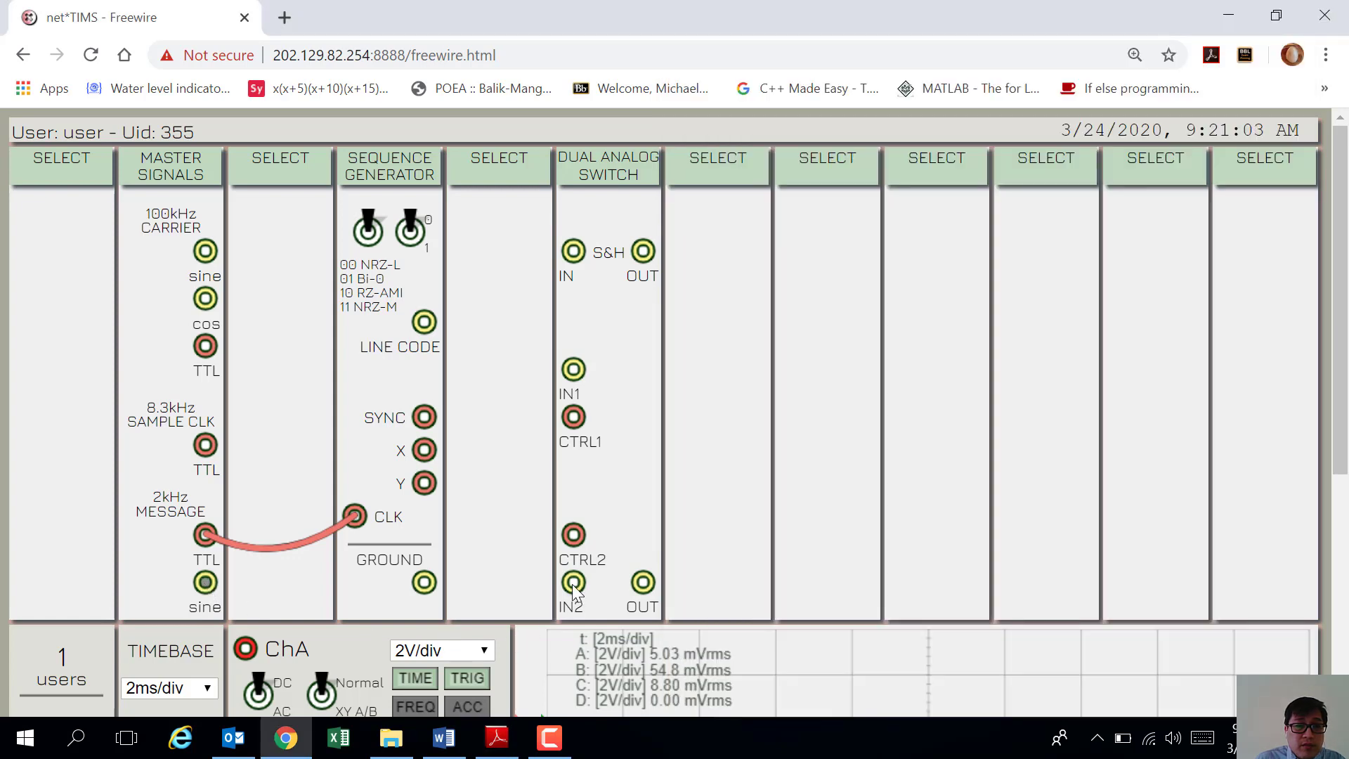
click(573, 583)
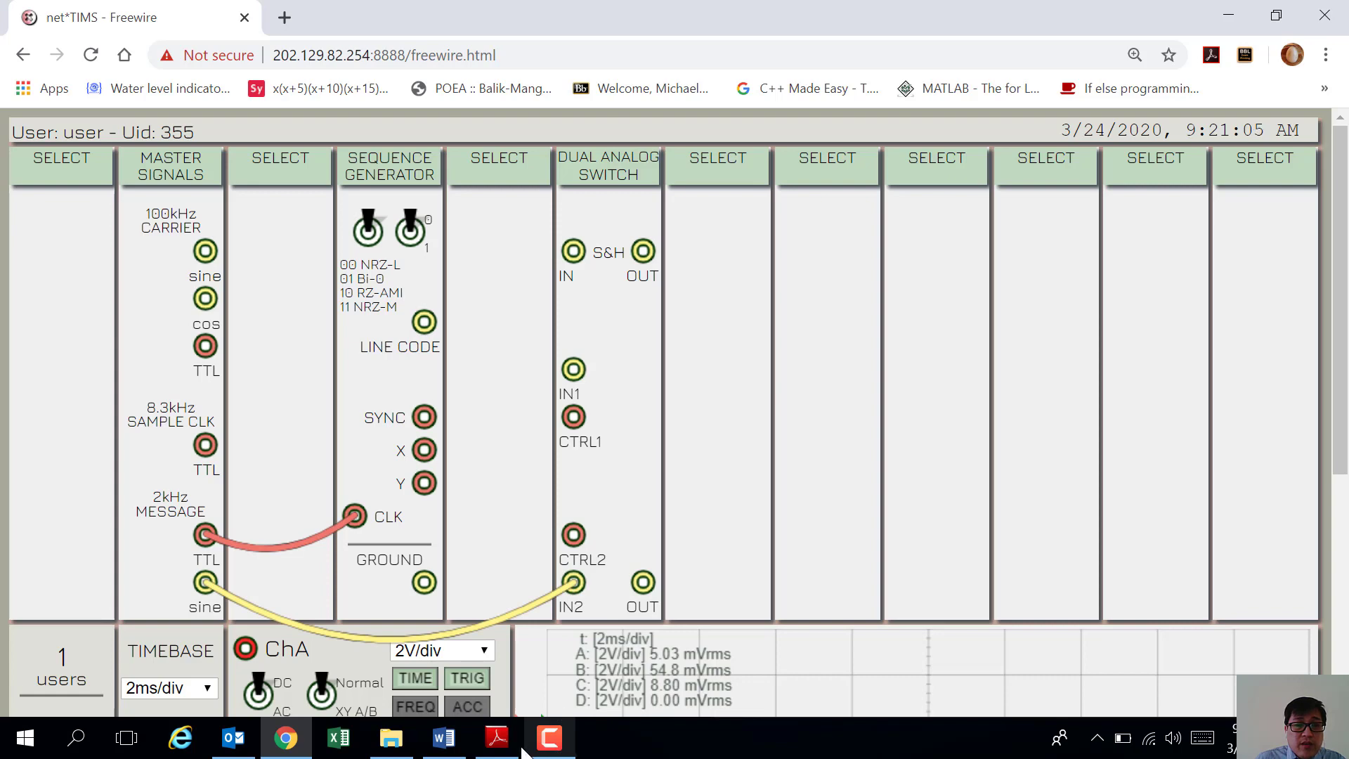
click(496, 740)
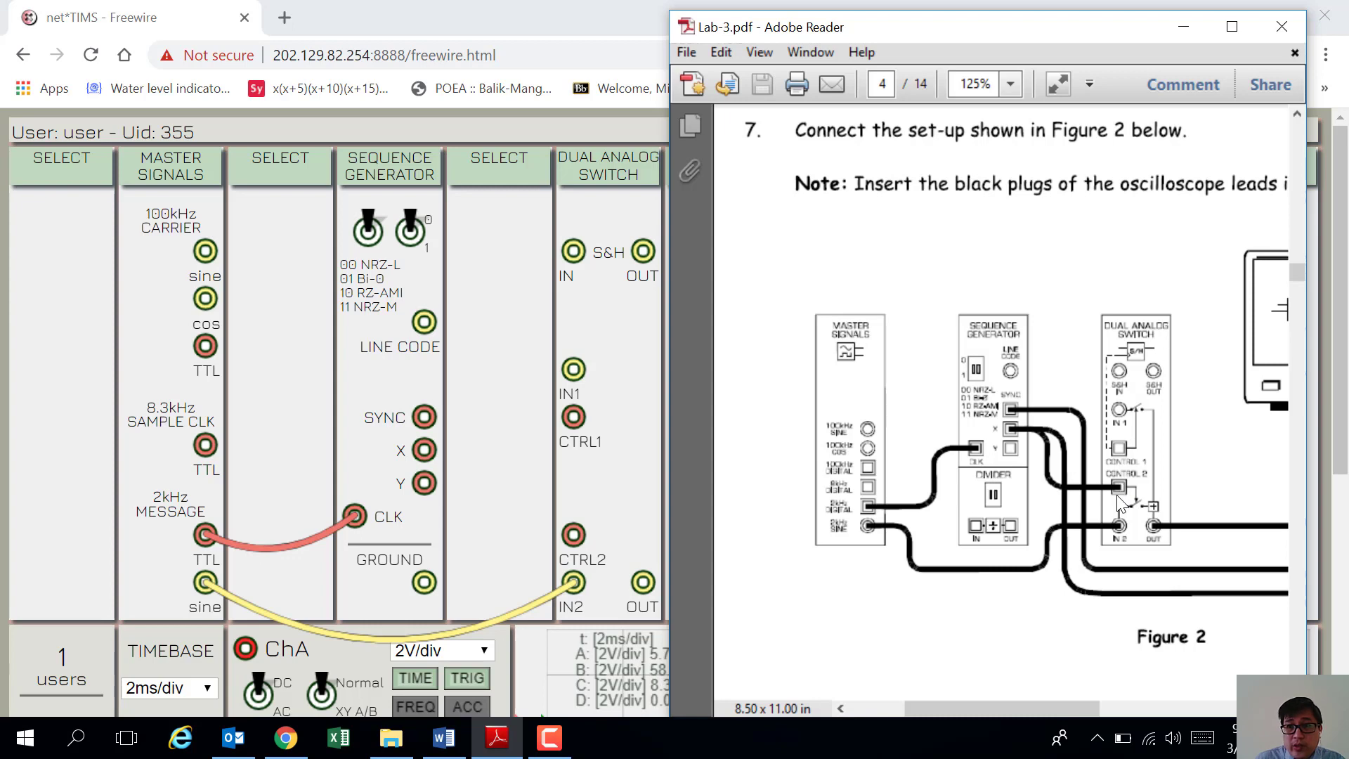
Patch Sequence Generator X to Dual Analog Switch CTRL2 and scroll through Figure 2.
click(426, 449)
click(573, 535)
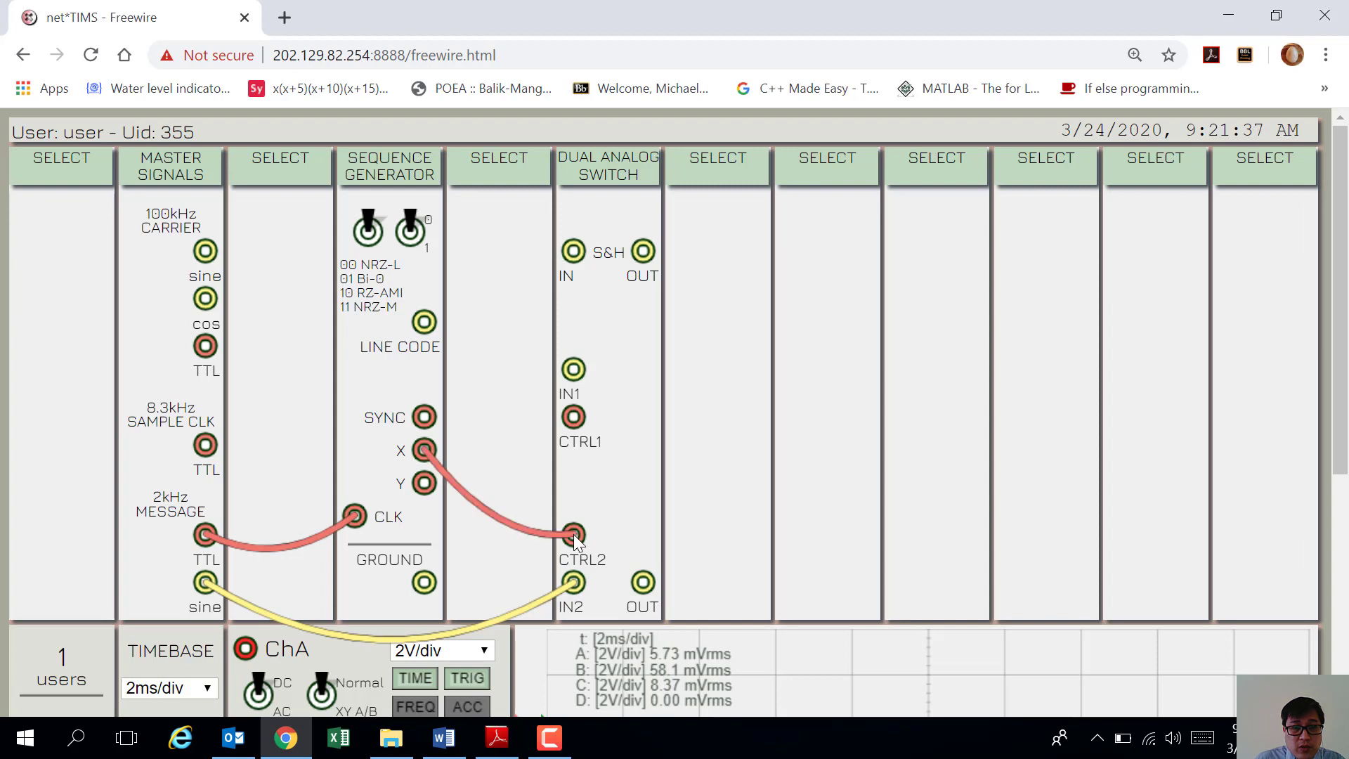
click(499, 747)
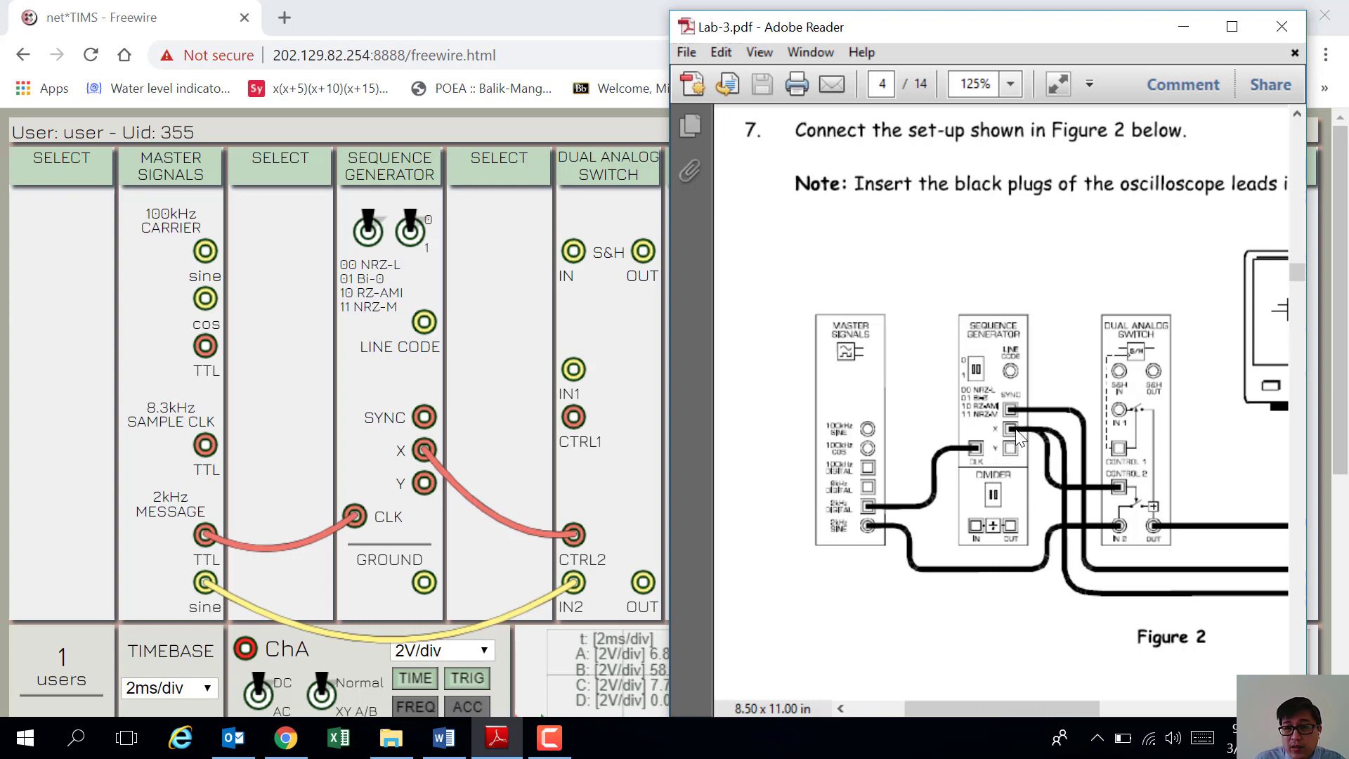
drag(1067, 696, 1167, 700)
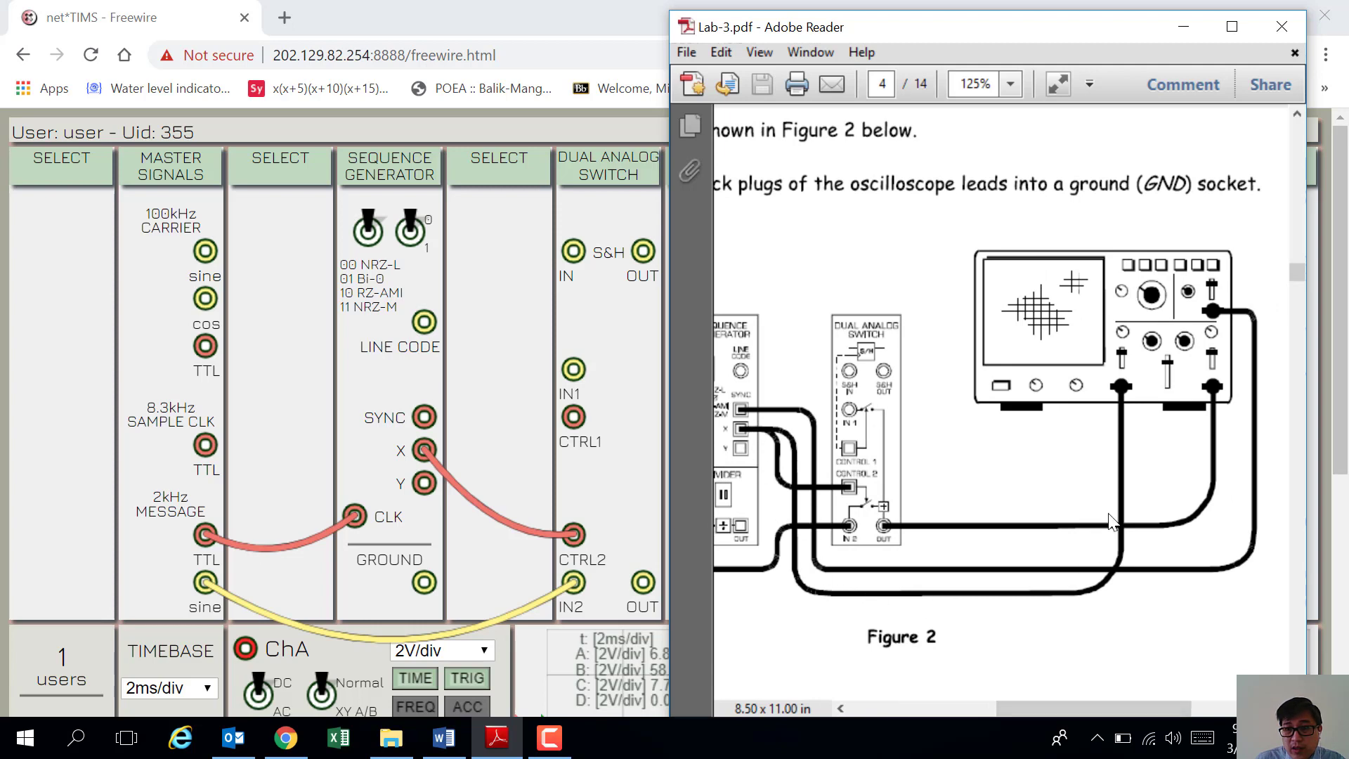
drag(1136, 711, 1058, 710)
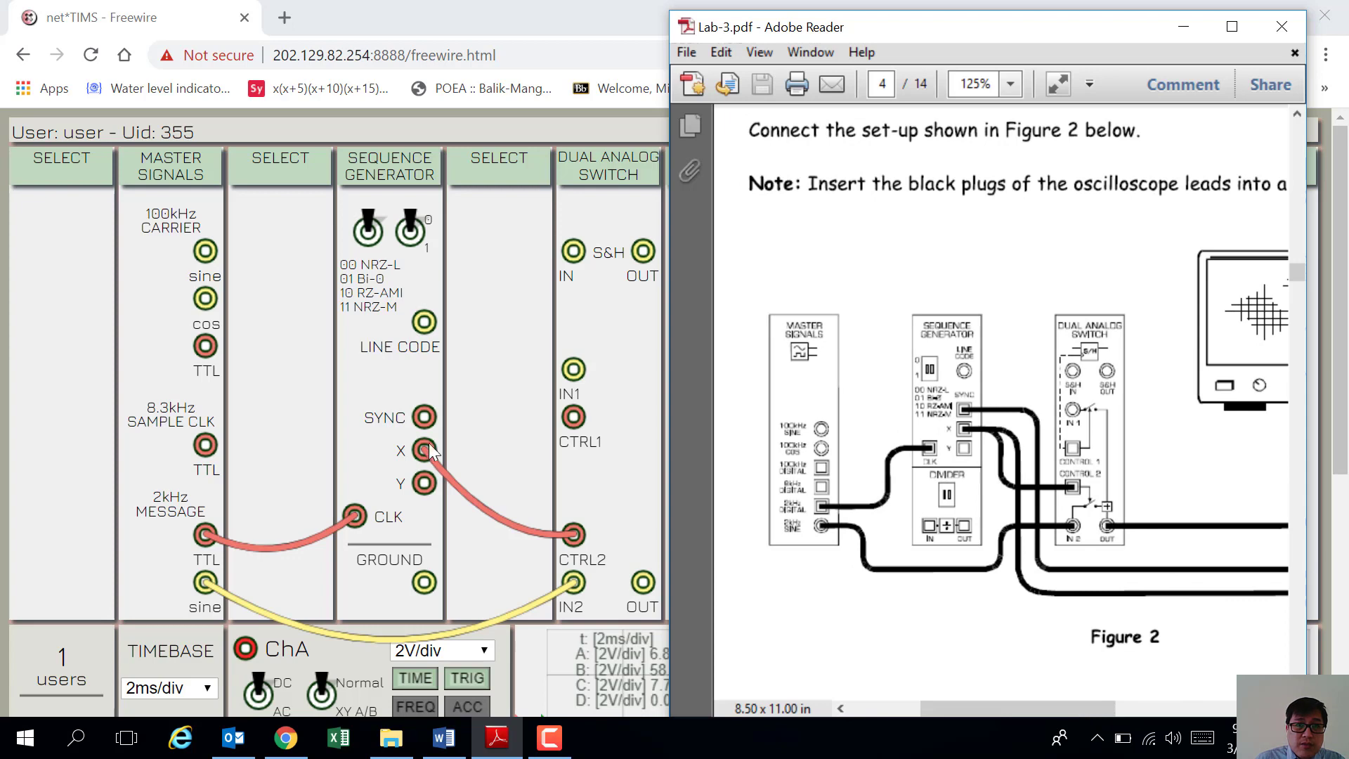
Scroll down to the oscilloscope and patch Sequence Generator X to channel B.
click(523, 29)
scroll(534, 478, down, 5)
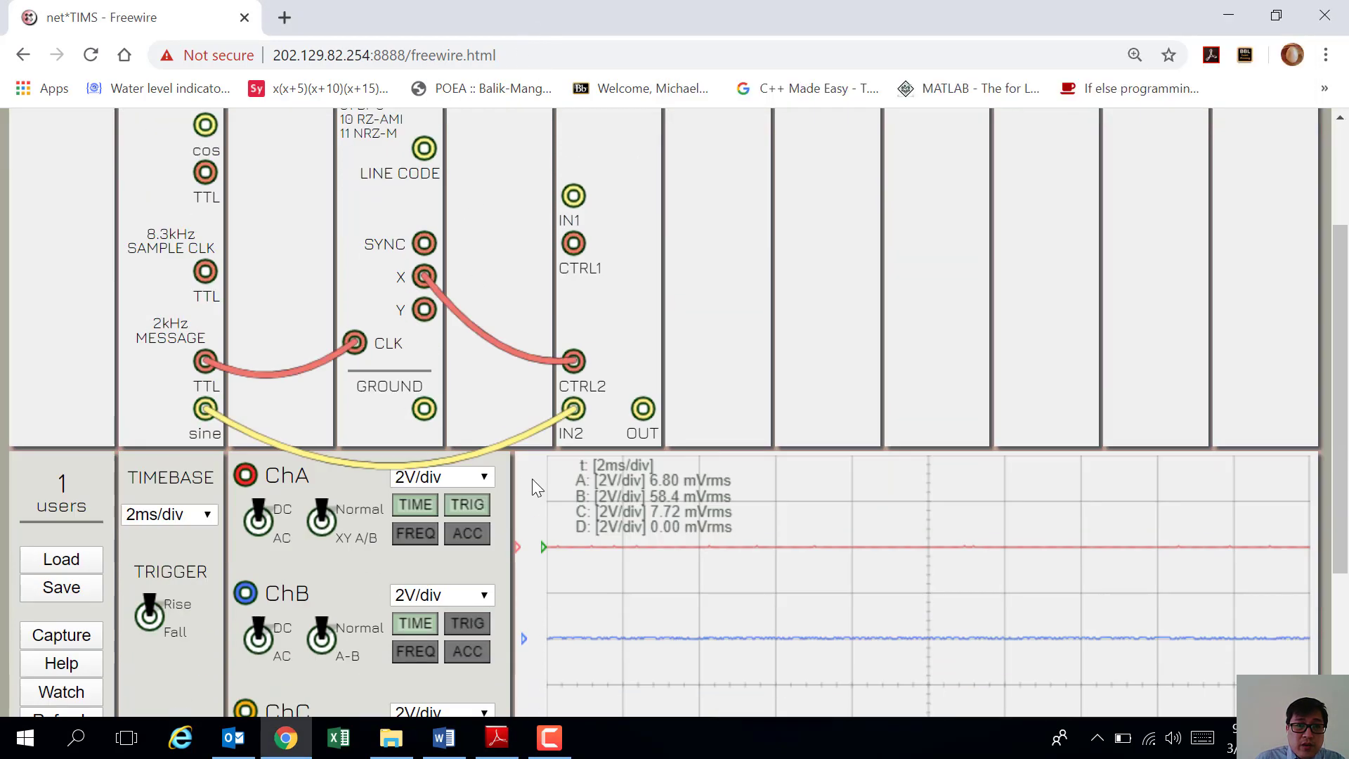
scroll(281, 398, up, 1)
scroll(281, 398, down, 1)
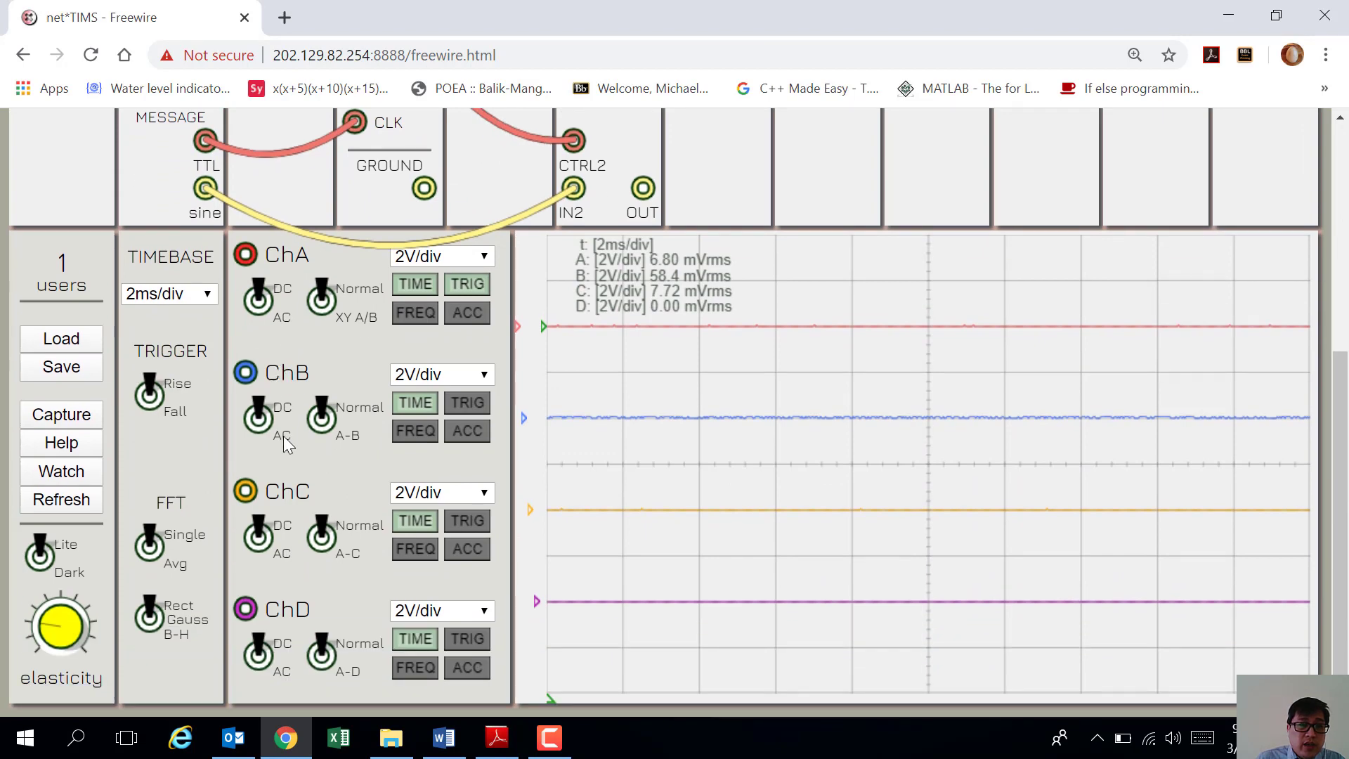
scroll(407, 458, up, 4)
scroll(413, 461, down, 1)
scroll(426, 452, down, 1)
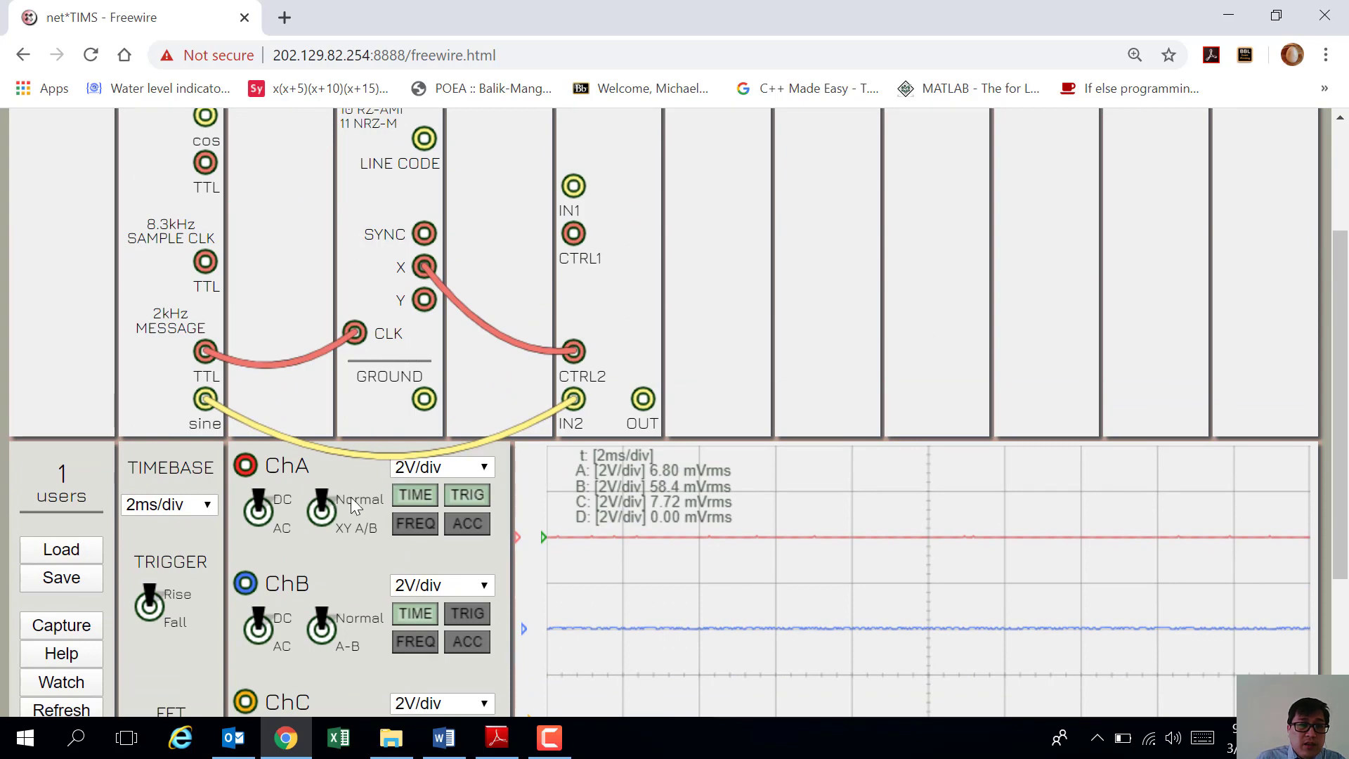
click(247, 582)
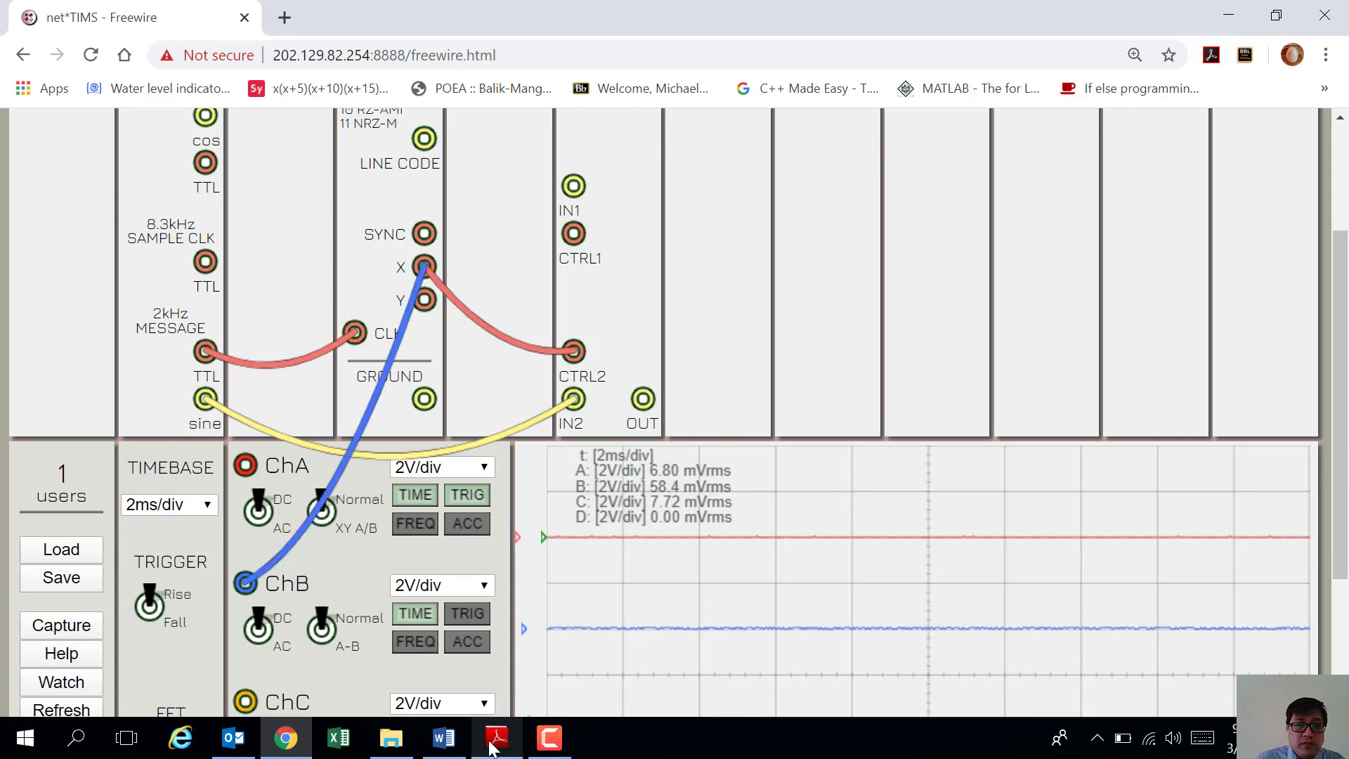
Check the wiring against Figure 2, then view the channel B pulse train.
click(497, 738)
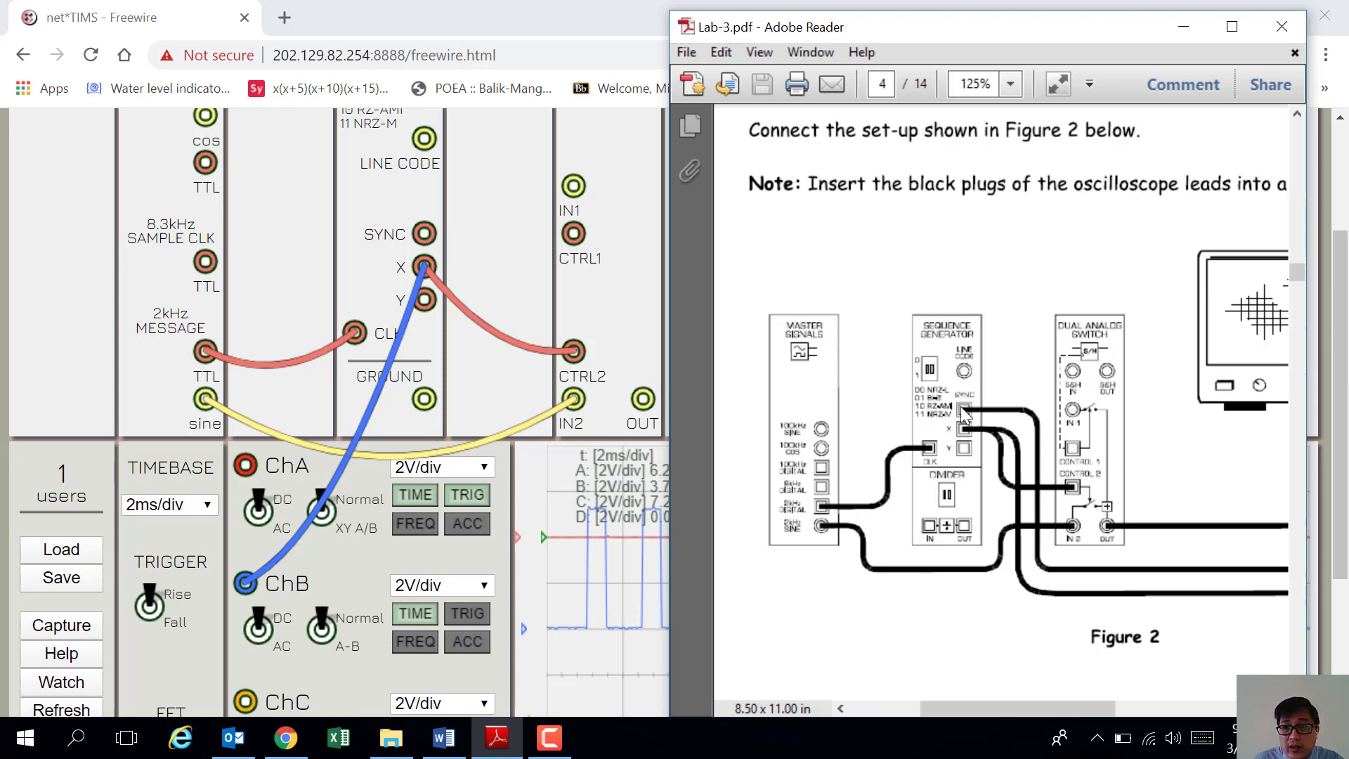
drag(1033, 707, 1093, 707)
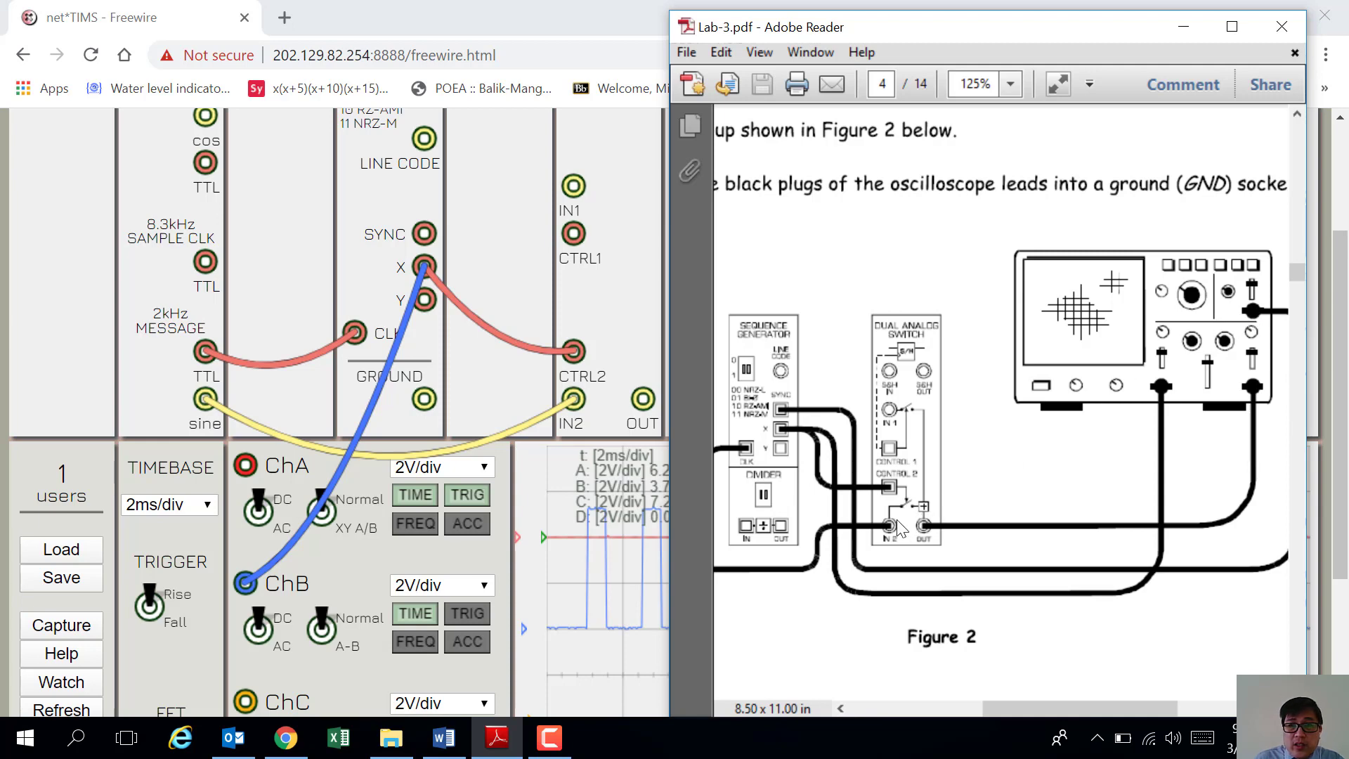
drag(1049, 710, 1020, 709)
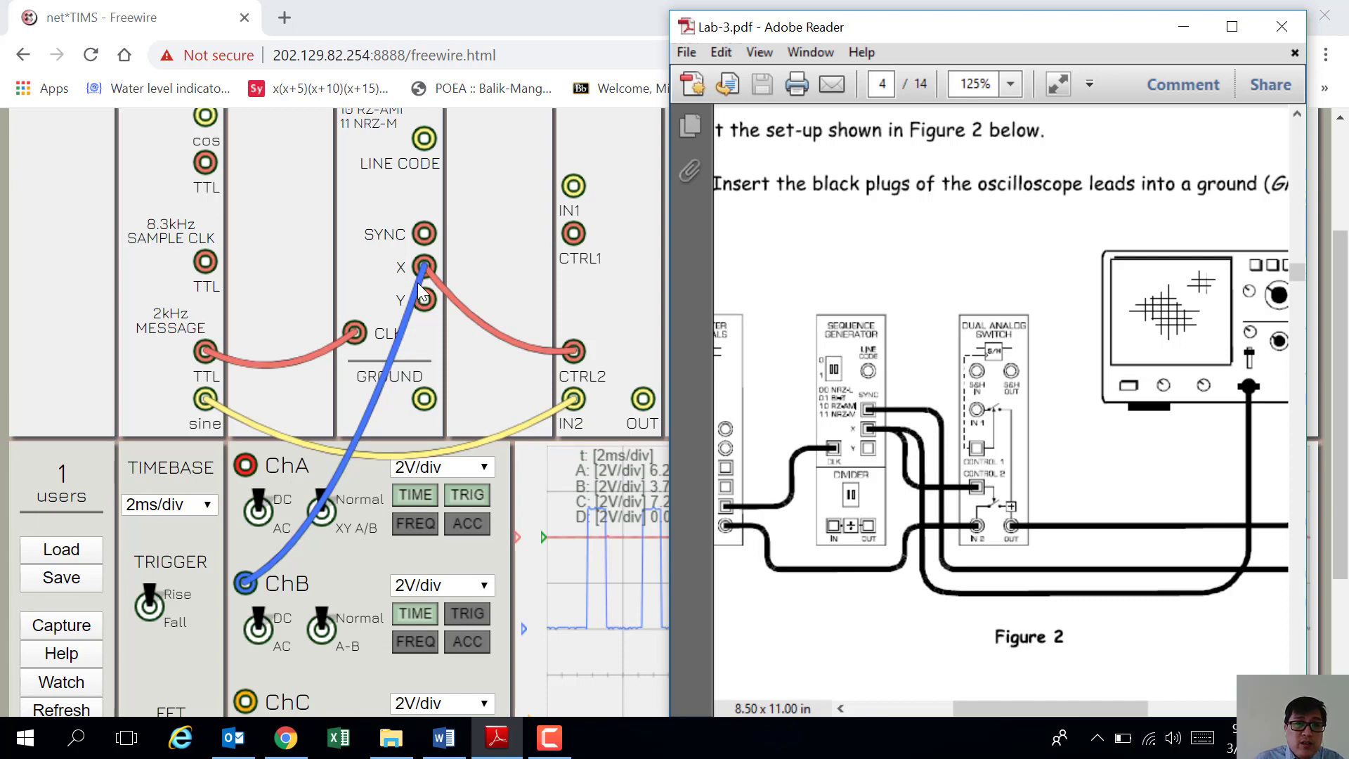
click(426, 240)
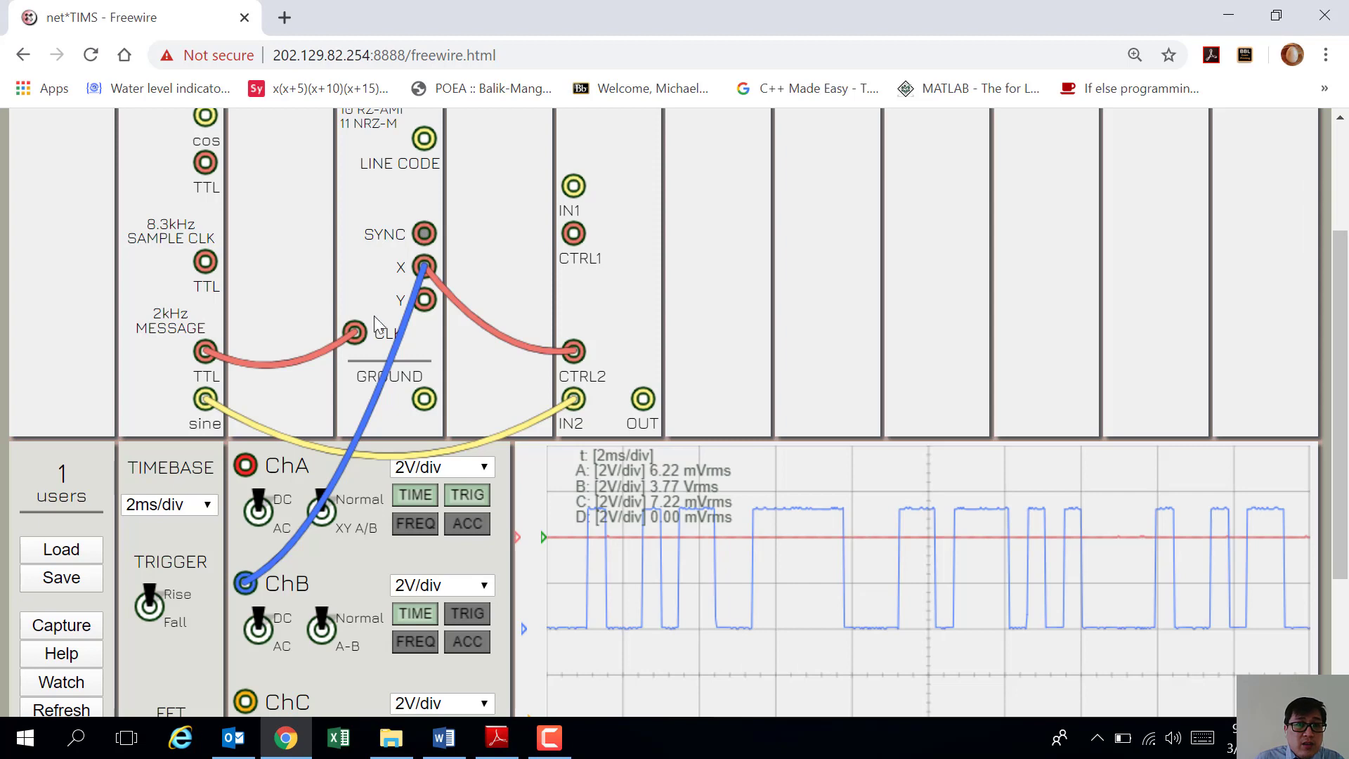
Patch the Sequence Generator SYNC output to scope channel A and review Figure 2.
click(247, 467)
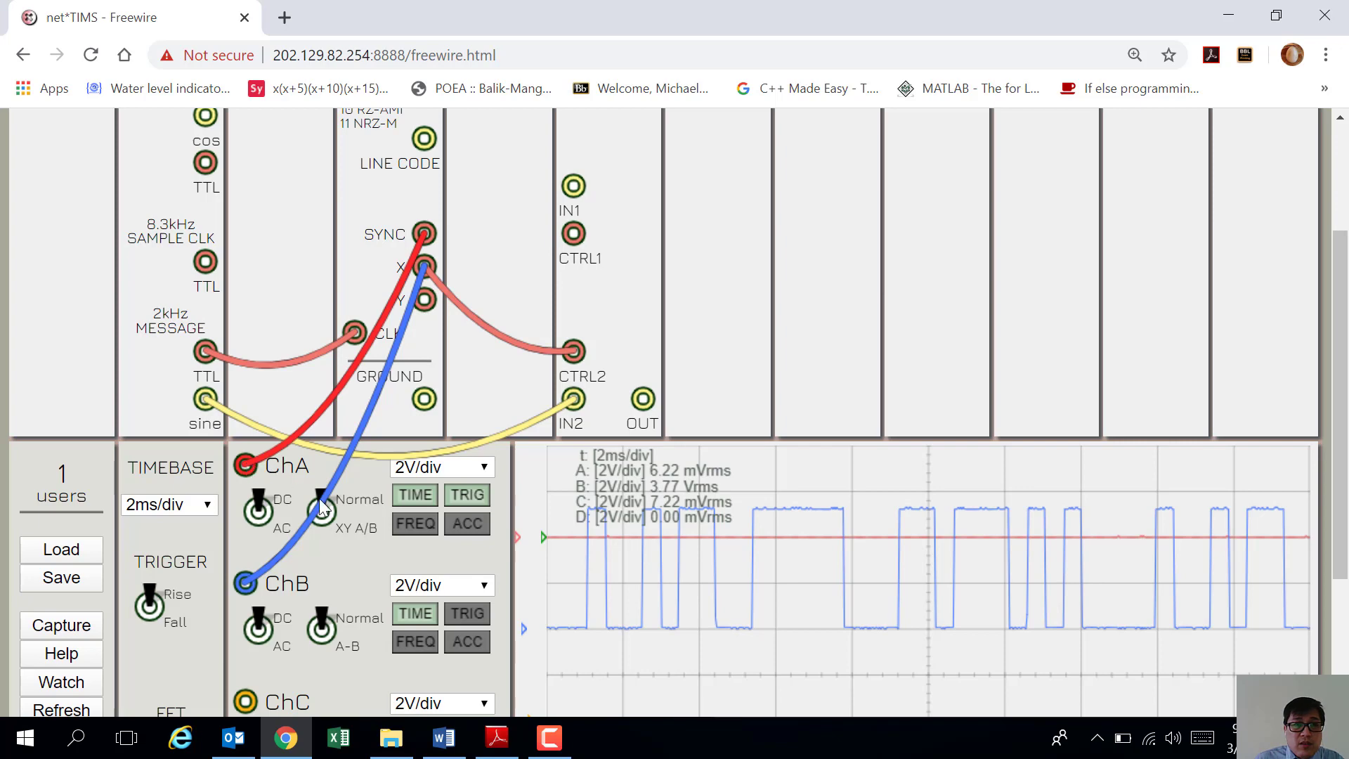
click(498, 738)
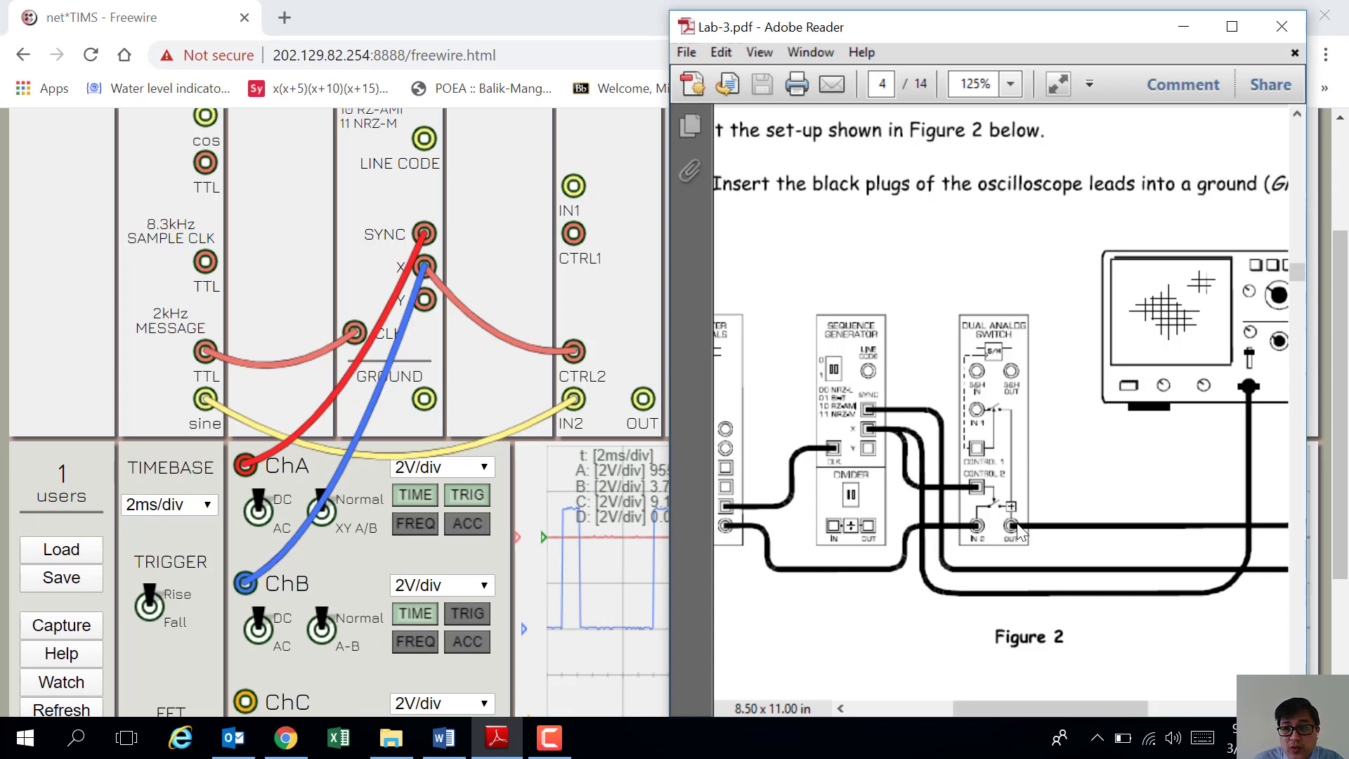
drag(993, 712, 1038, 712)
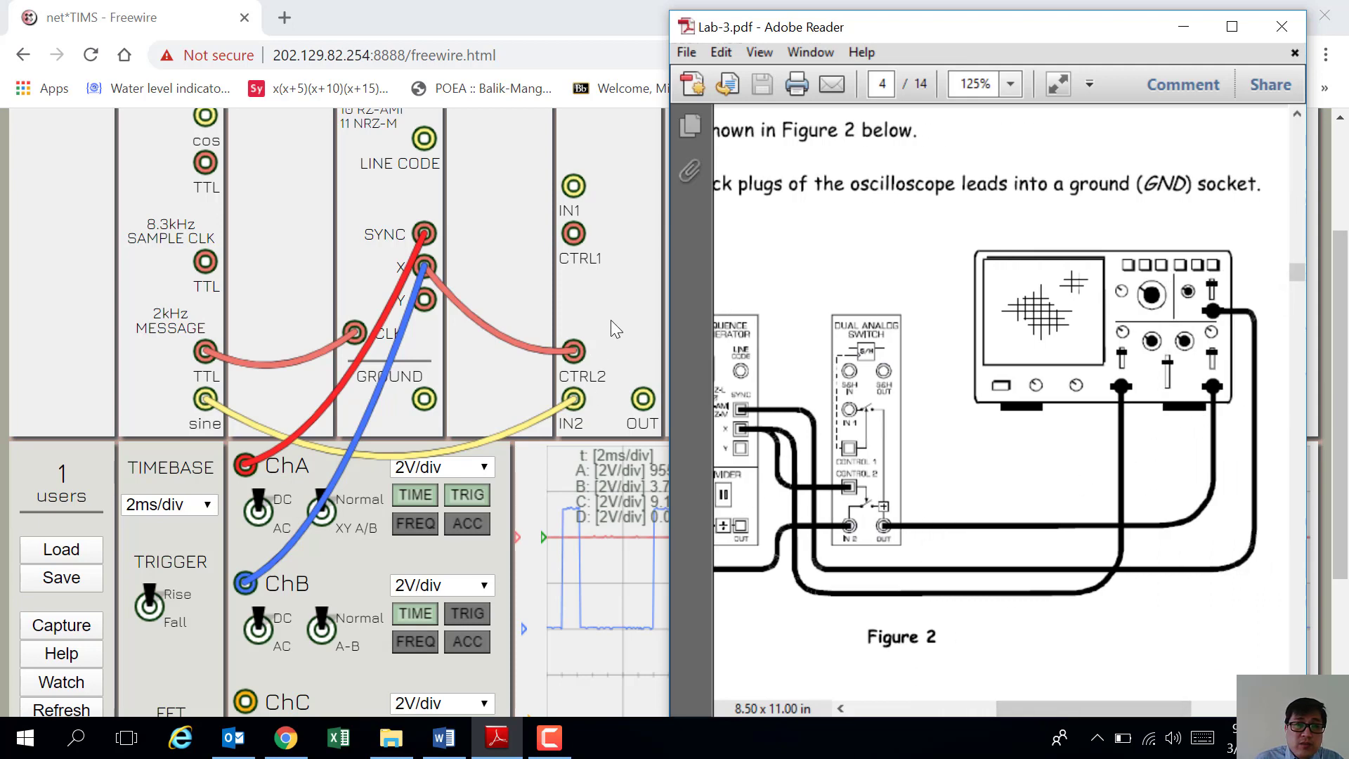
Bring the simulator above the PDF and view channel D's keyed sine bursts on the scope.
click(495, 27)
scroll(560, 354, down, 3)
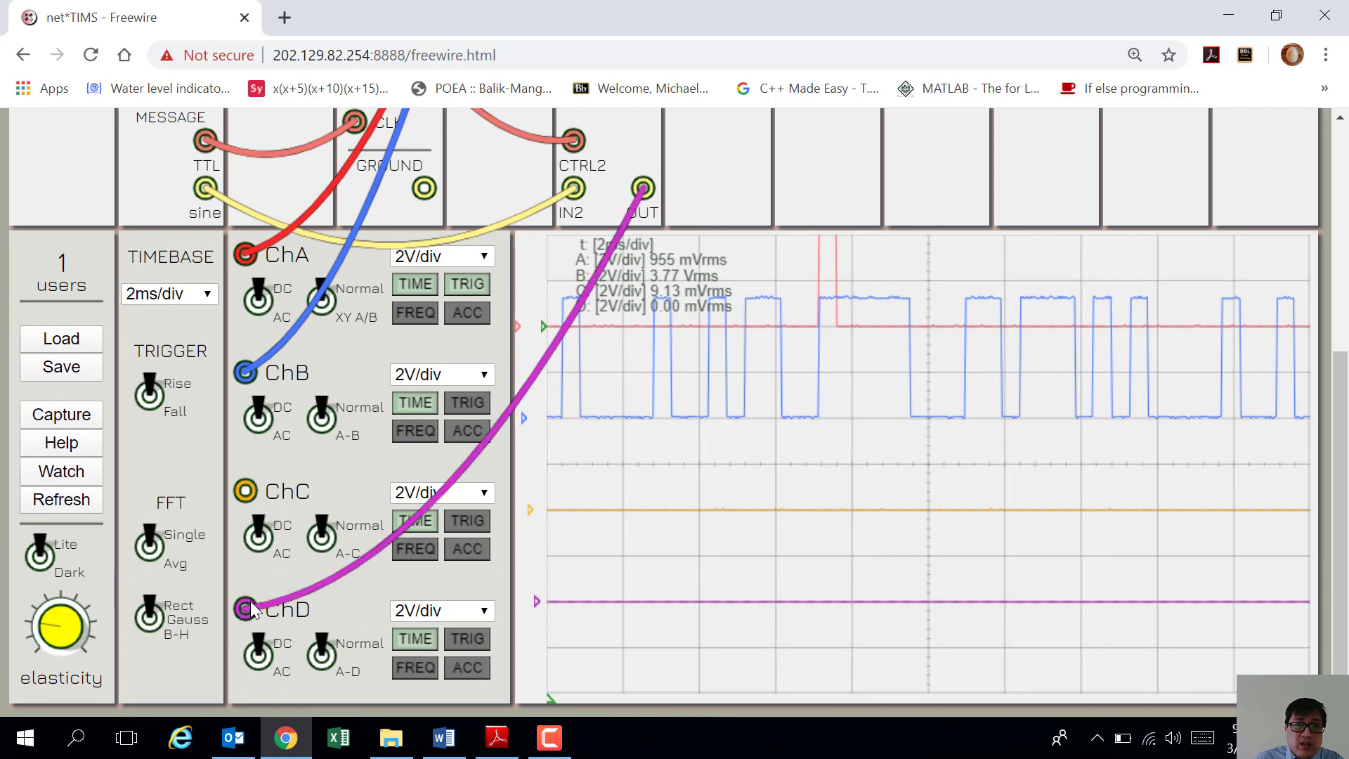
scroll(551, 533, up, 1)
scroll(546, 535, down, 1)
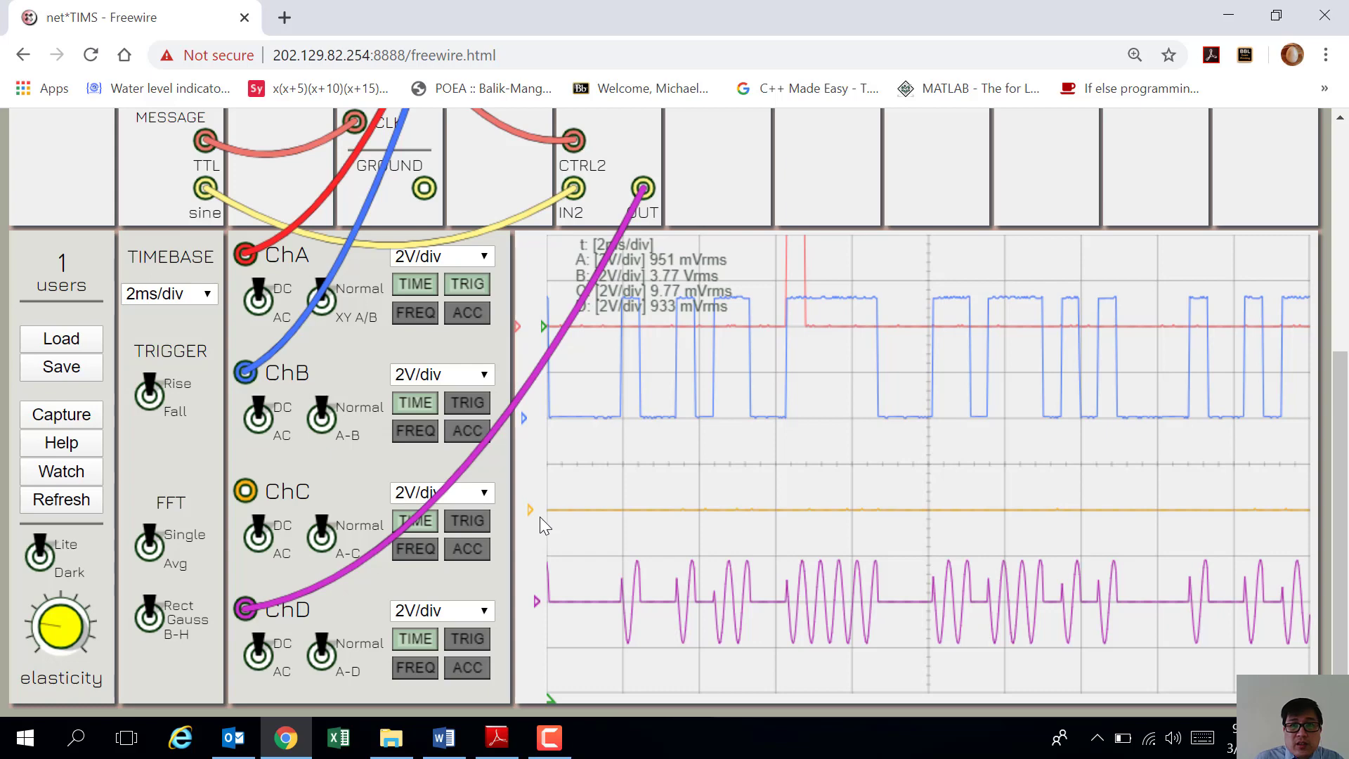
scroll(647, 418, up, 1)
scroll(646, 418, down, 1)
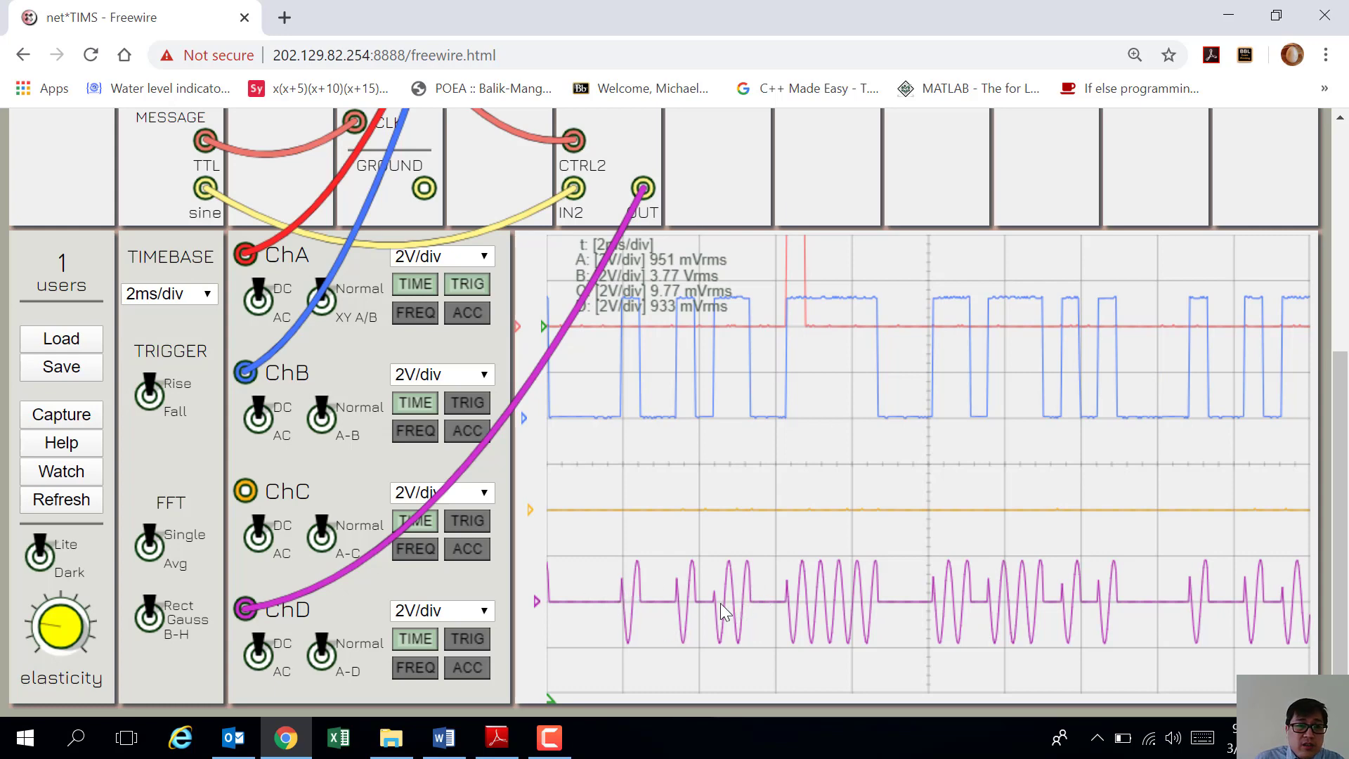
scroll(566, 504, up, 5)
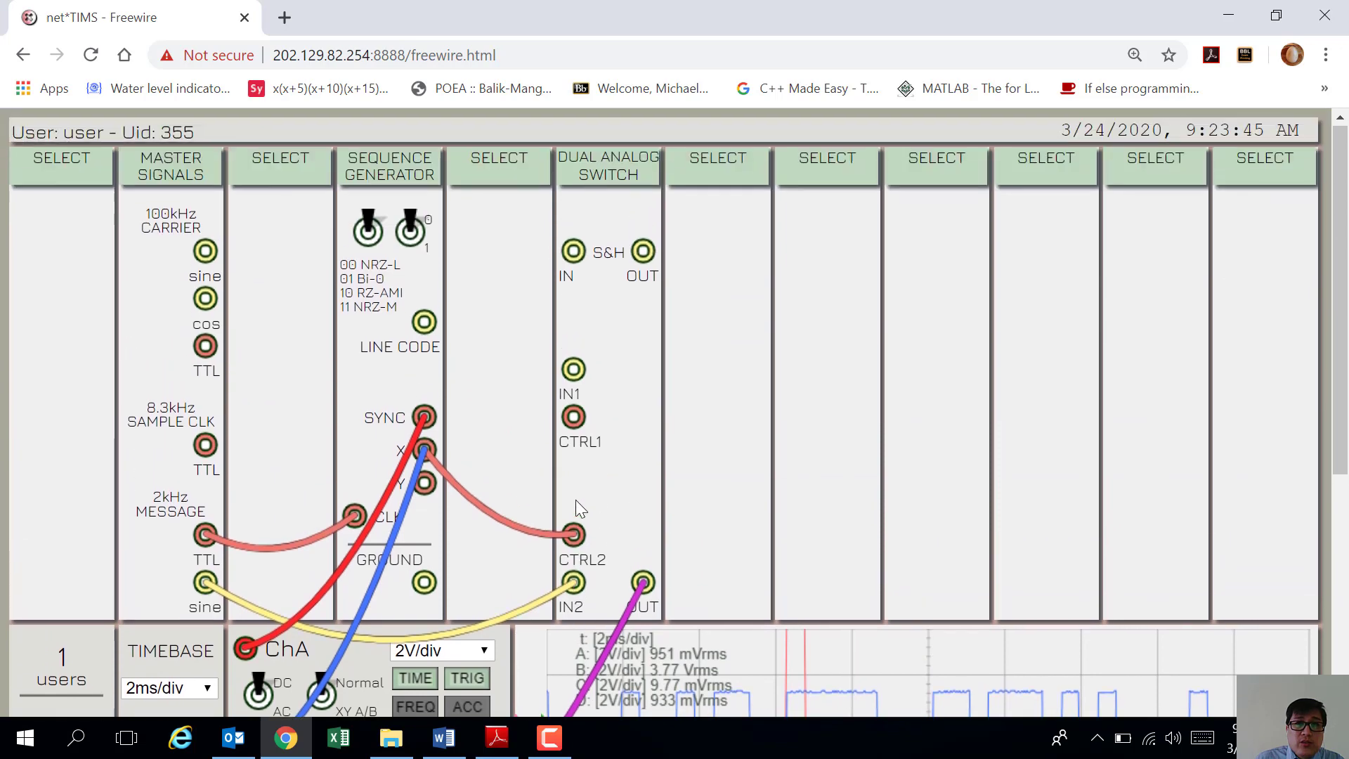
scroll(596, 490, down, 5)
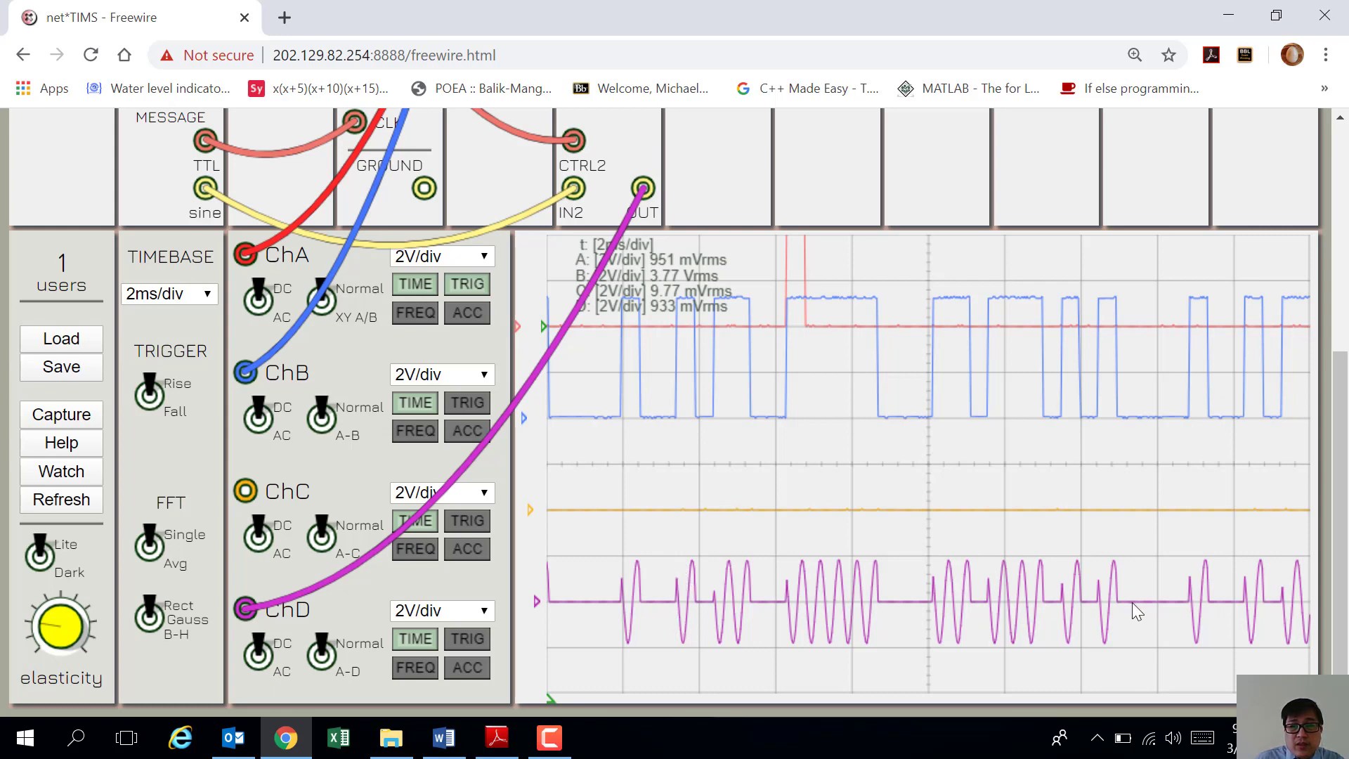
scroll(541, 478, up, 5)
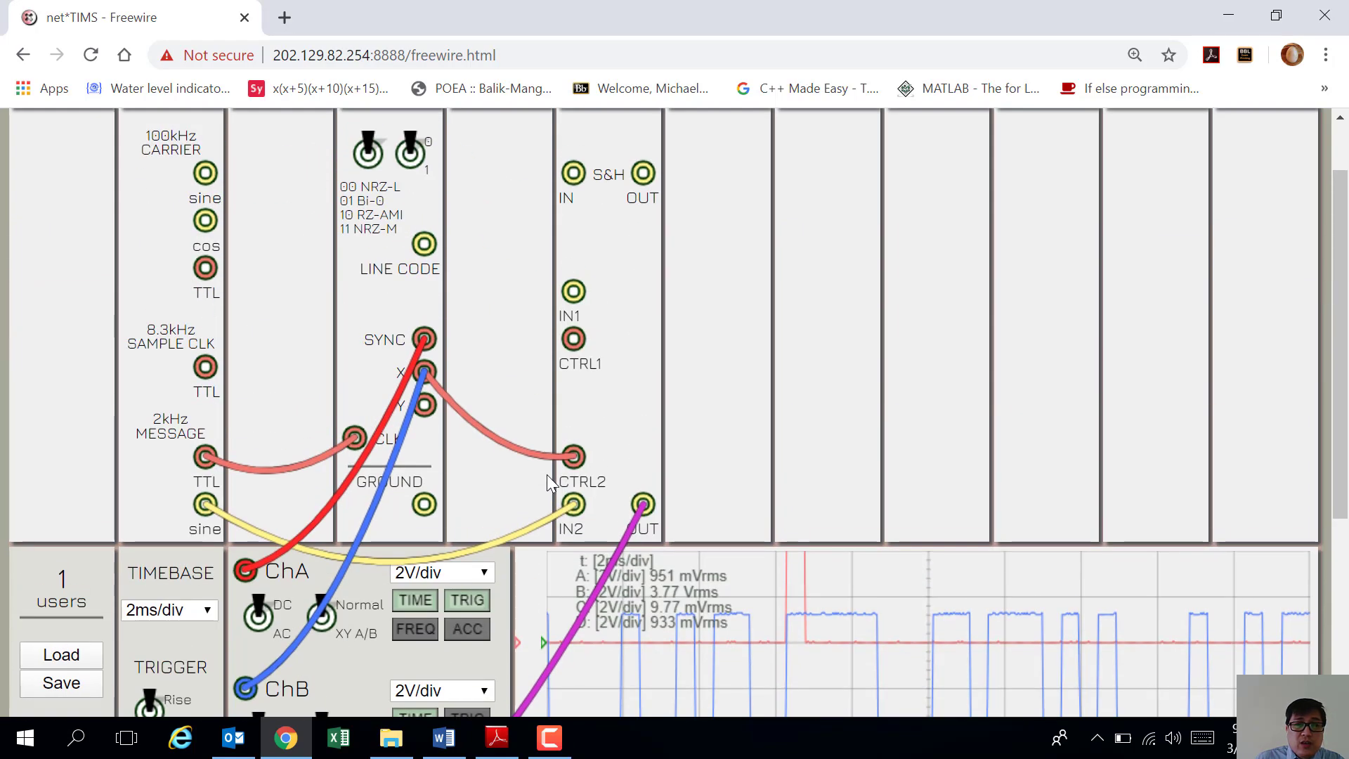
scroll(546, 474, down, 5)
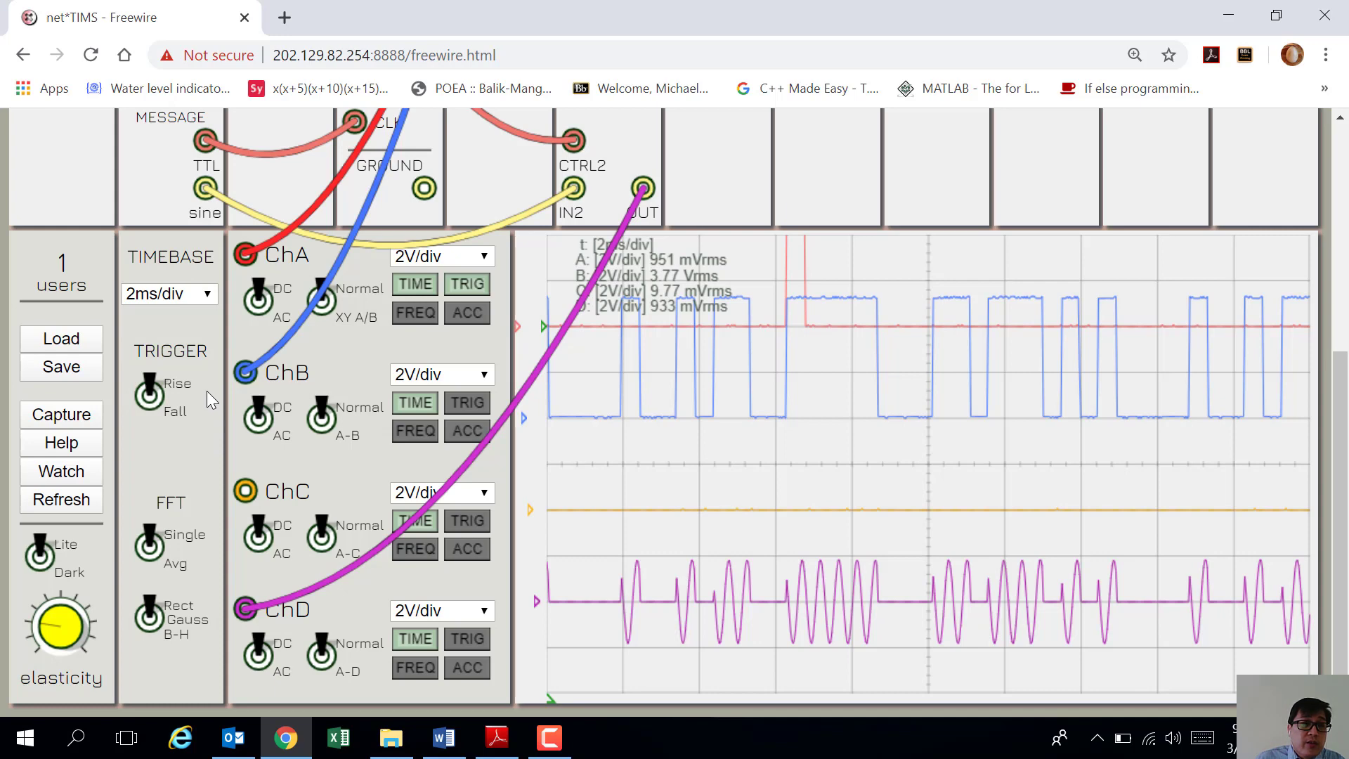
click(208, 294)
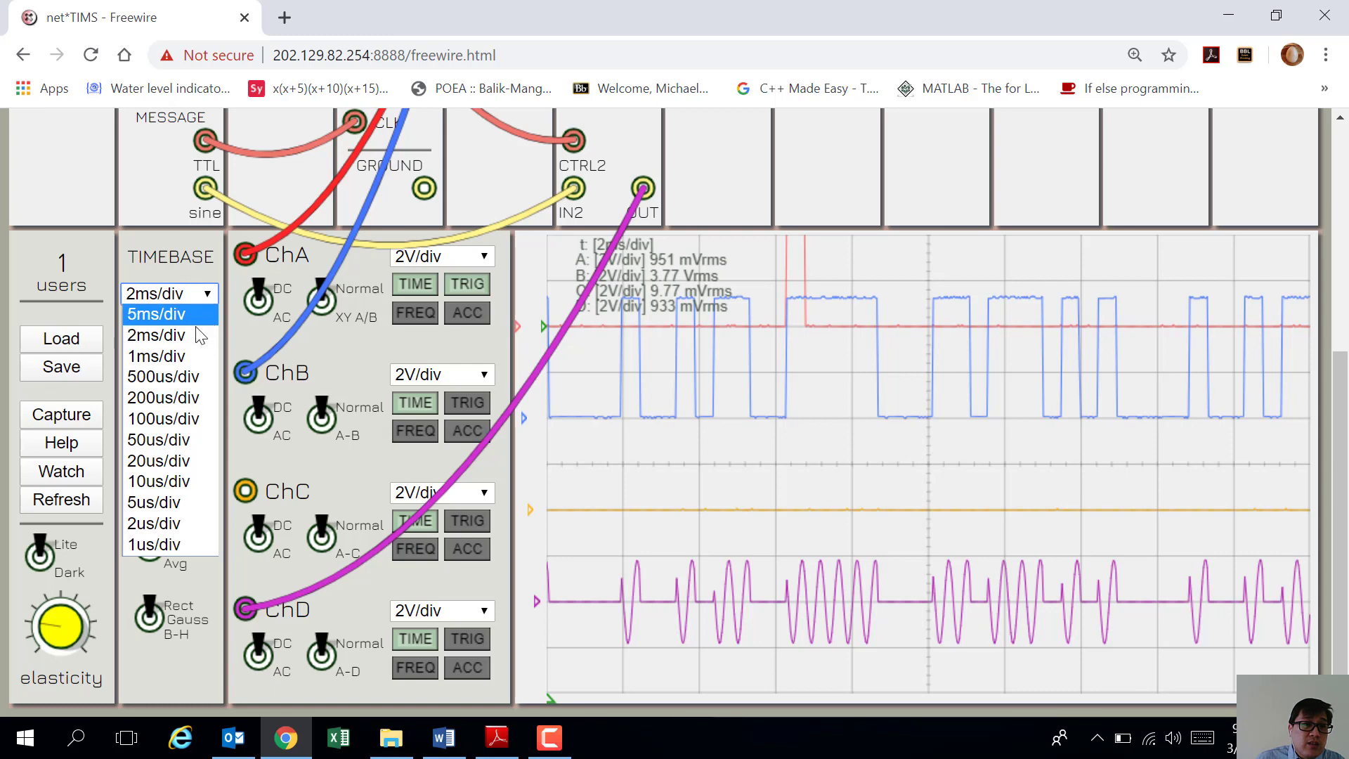
click(187, 379)
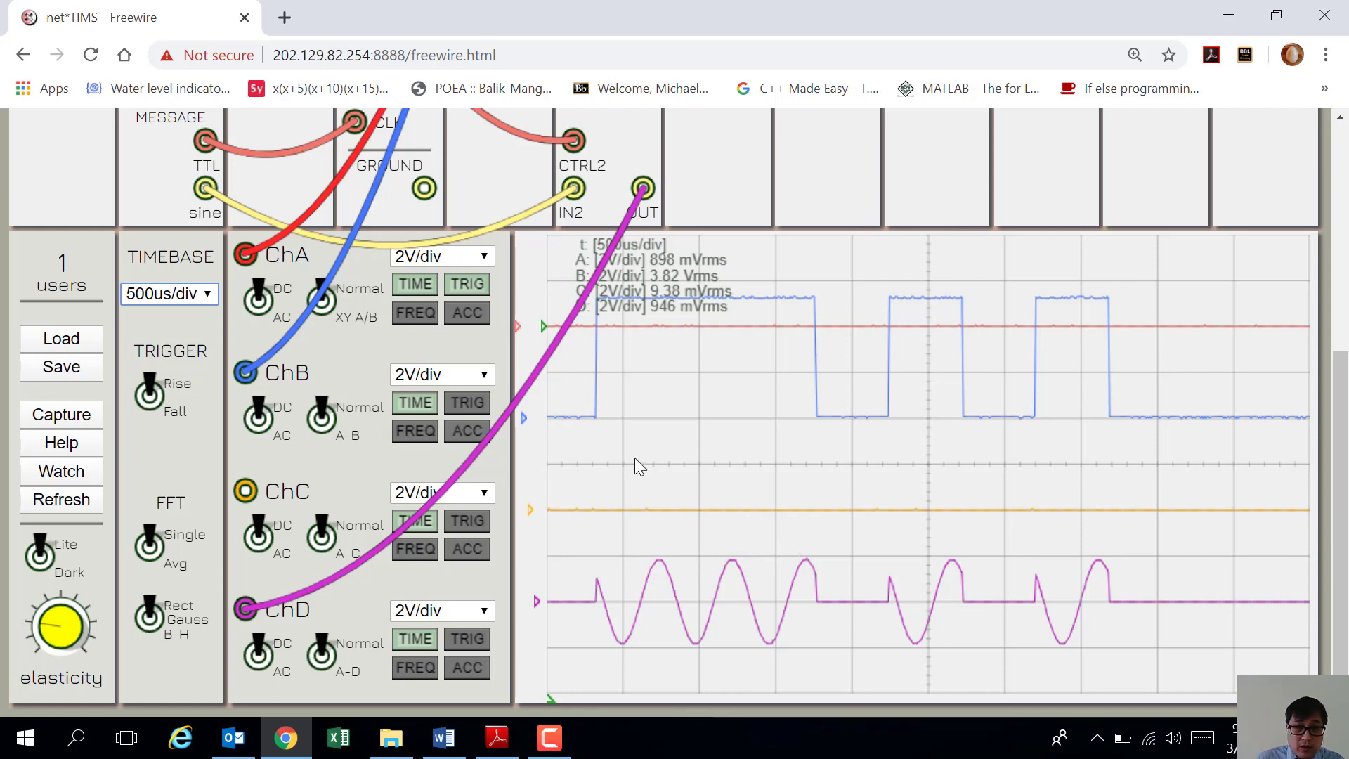
click(202, 294)
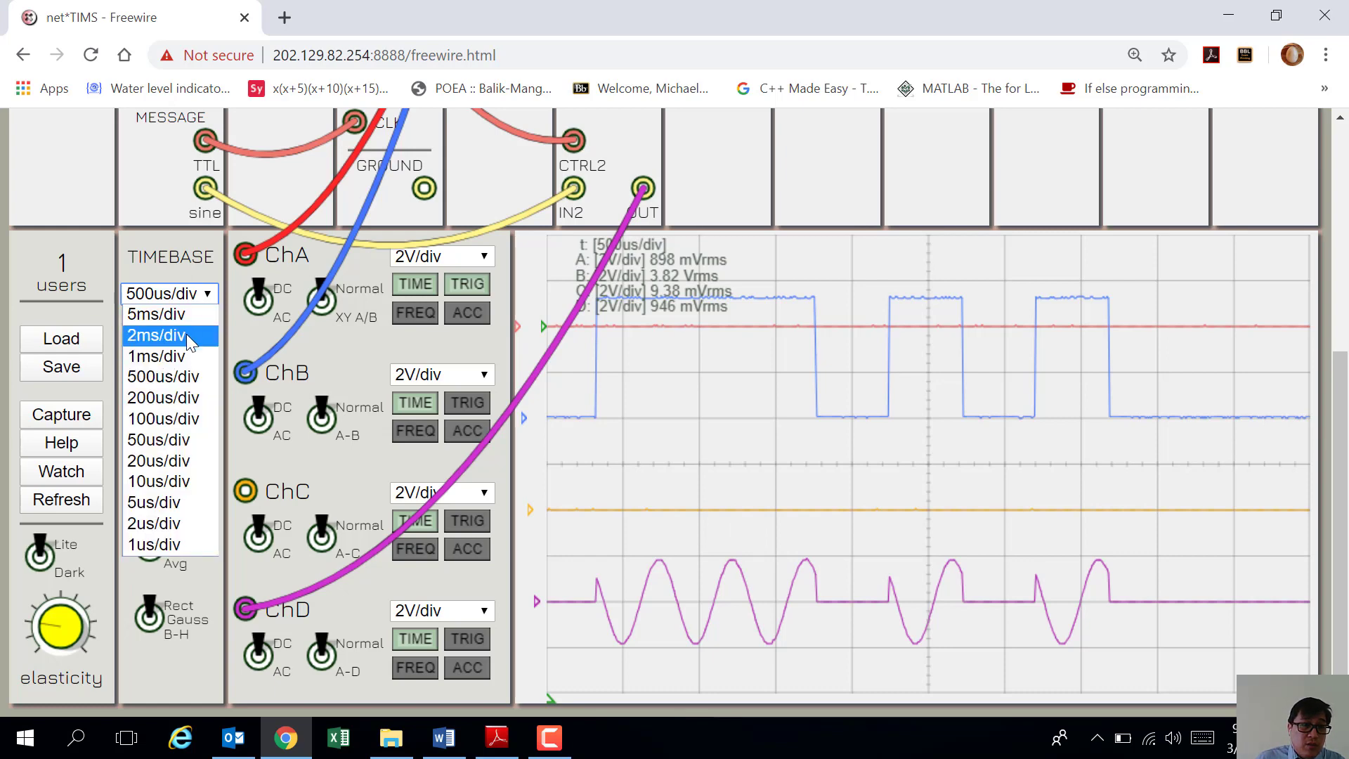
click(187, 336)
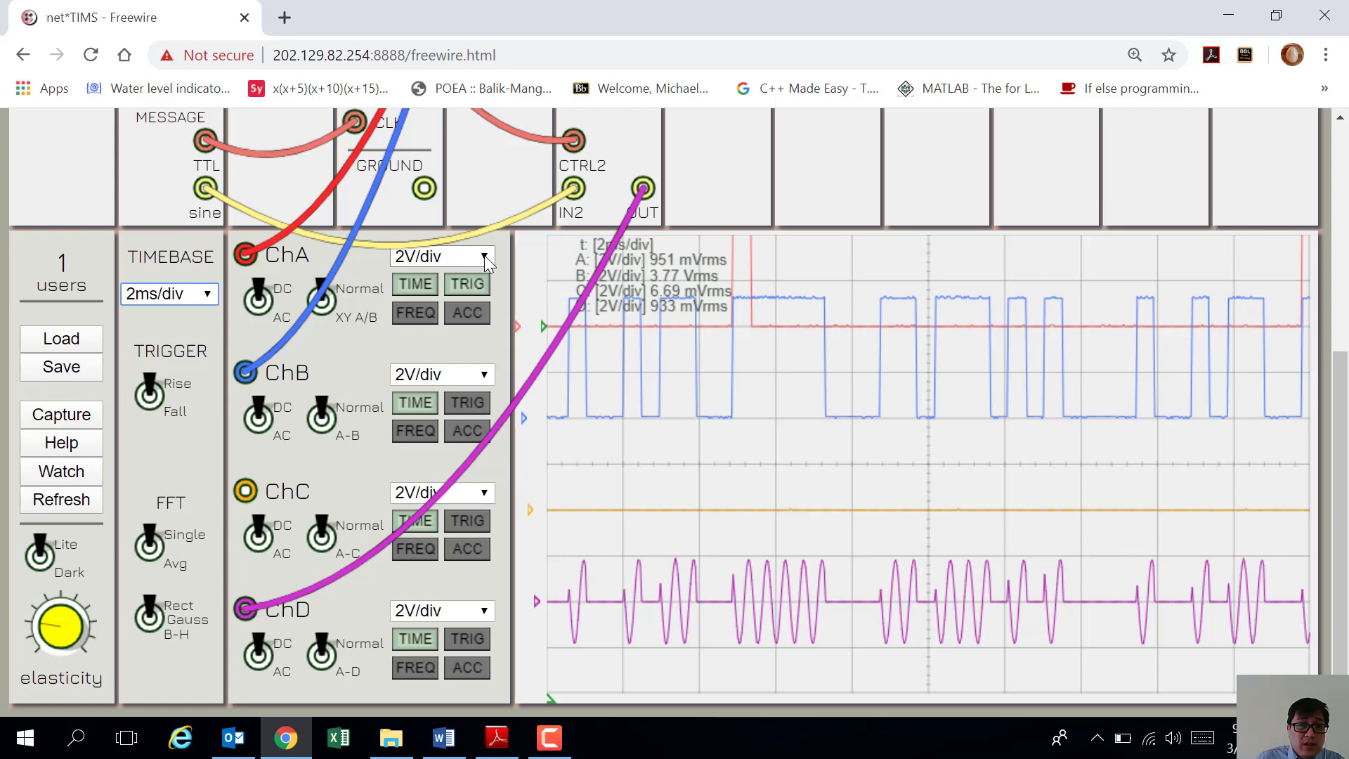
click(484, 376)
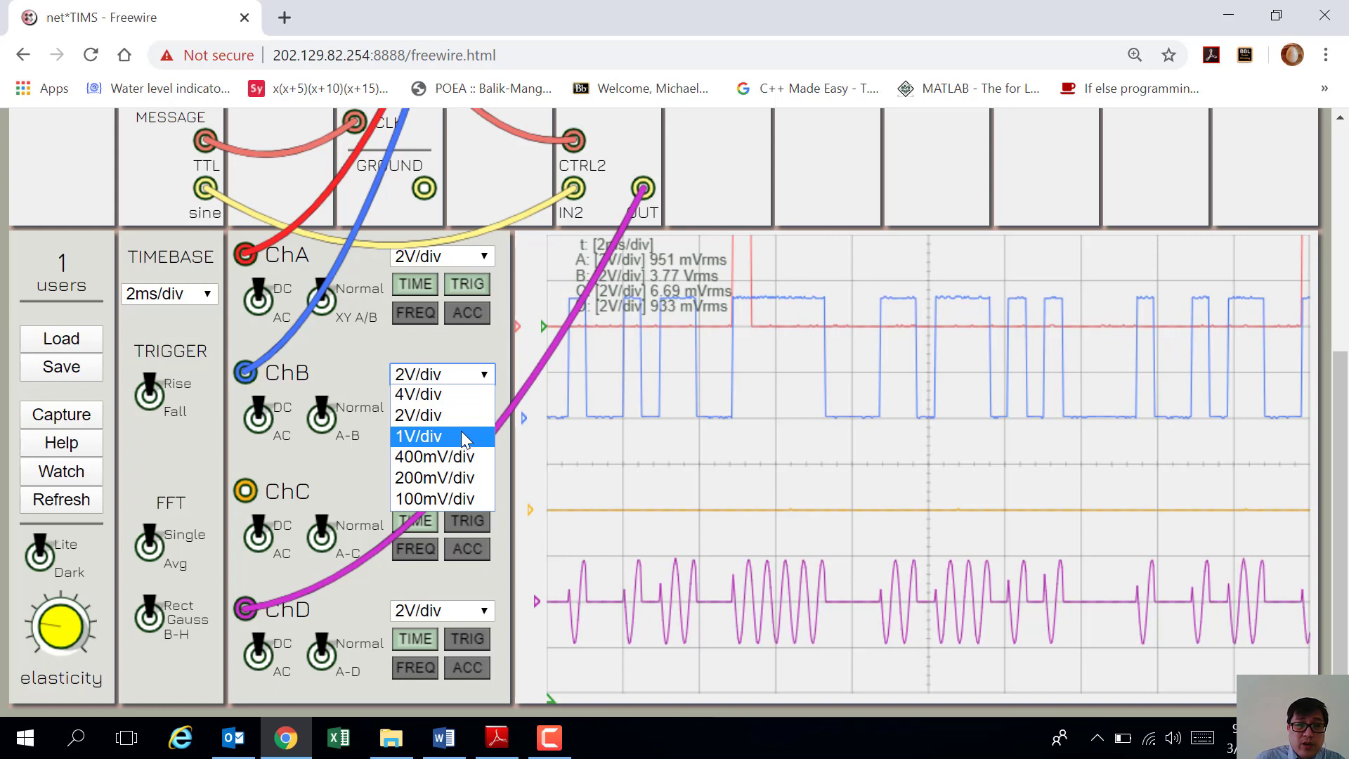
click(461, 436)
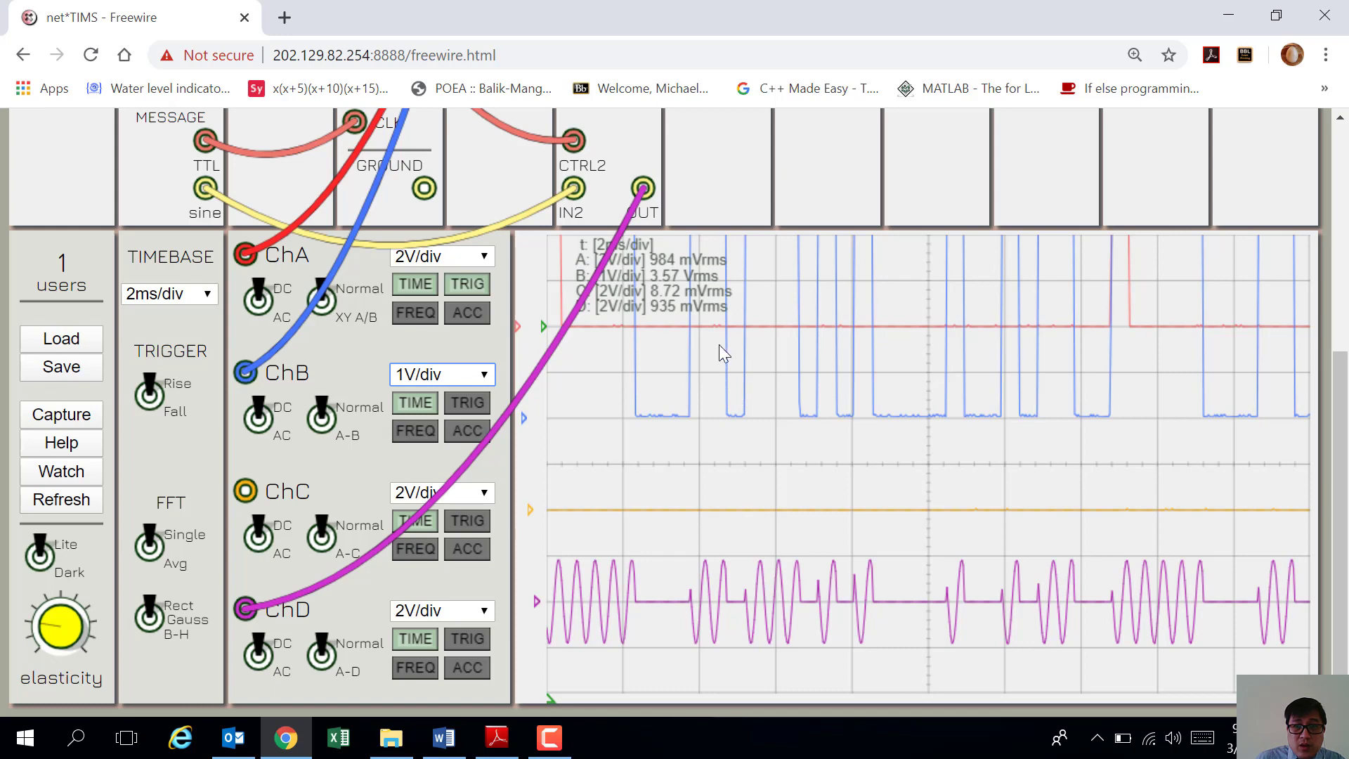
click(483, 374)
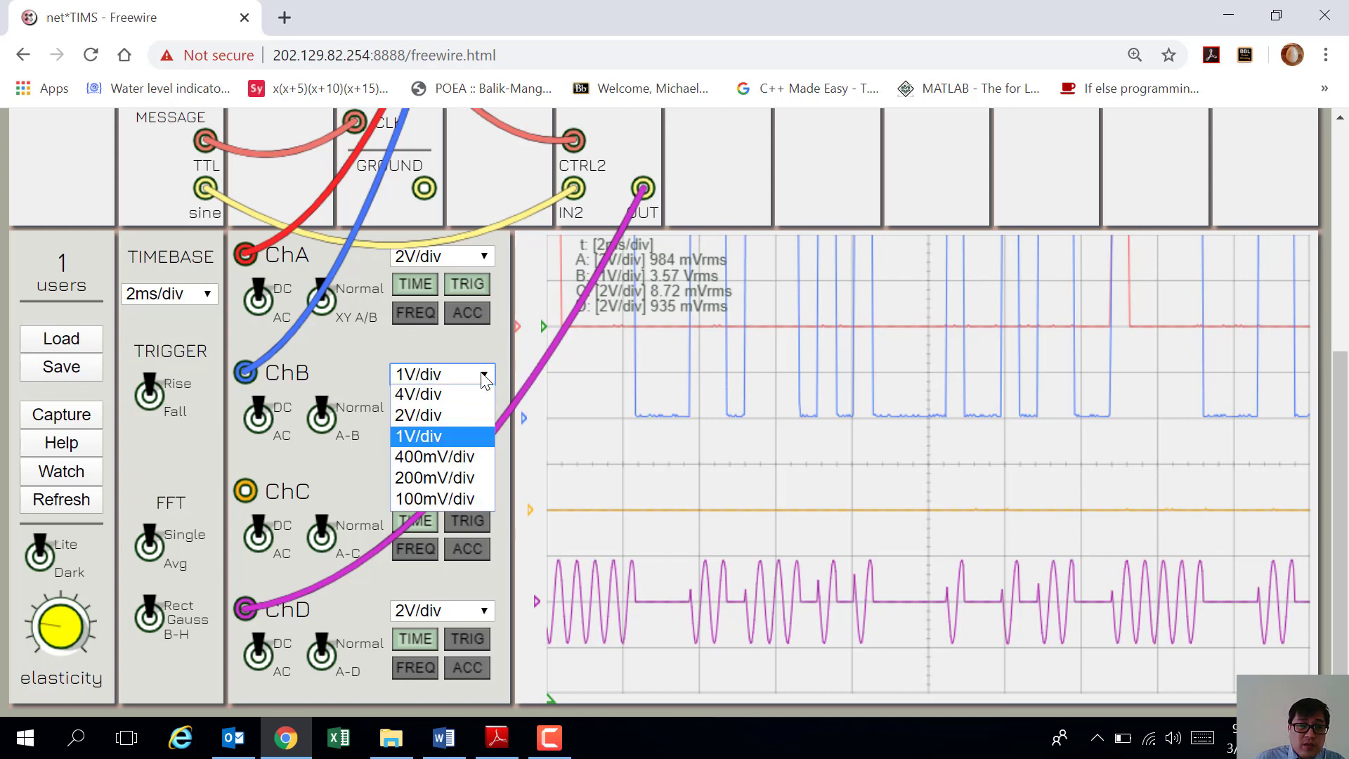
click(449, 414)
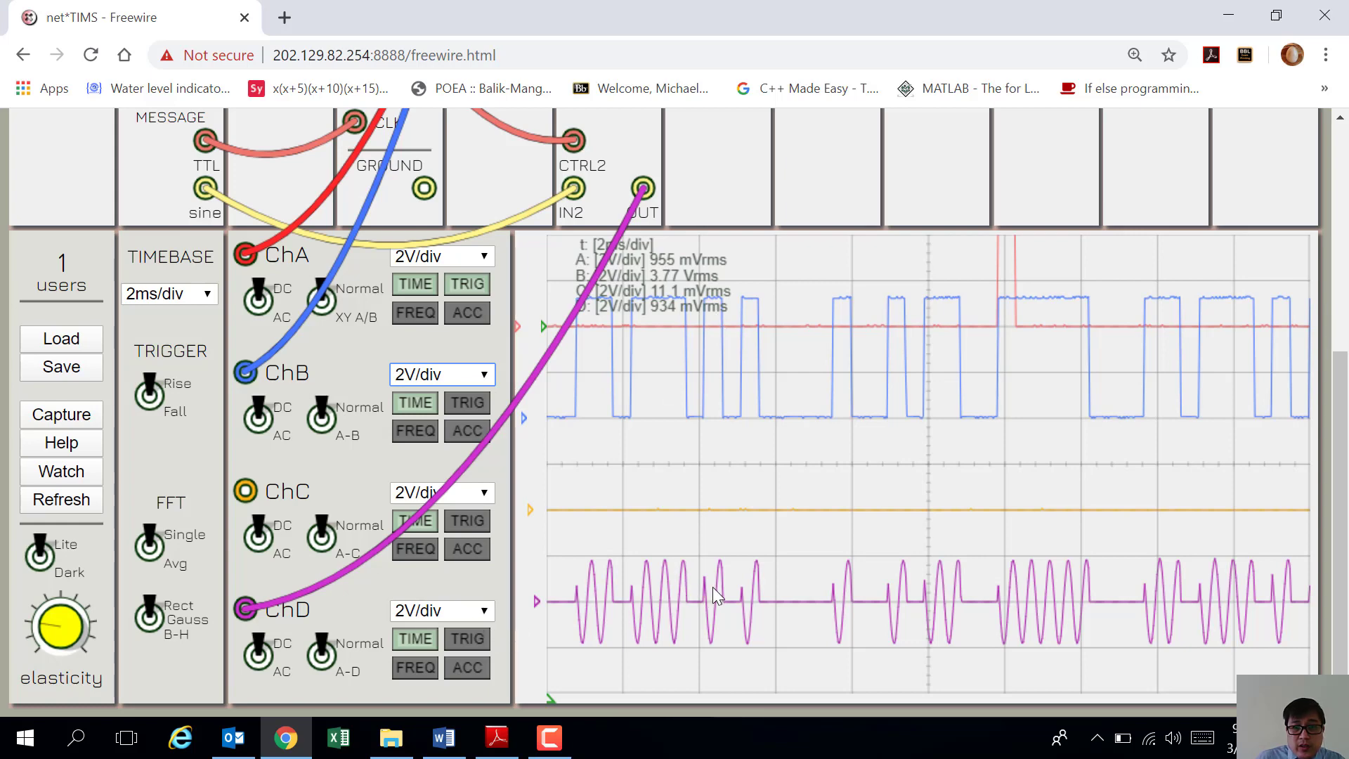
Change scope channel D's scale to 1V/div.
click(484, 608)
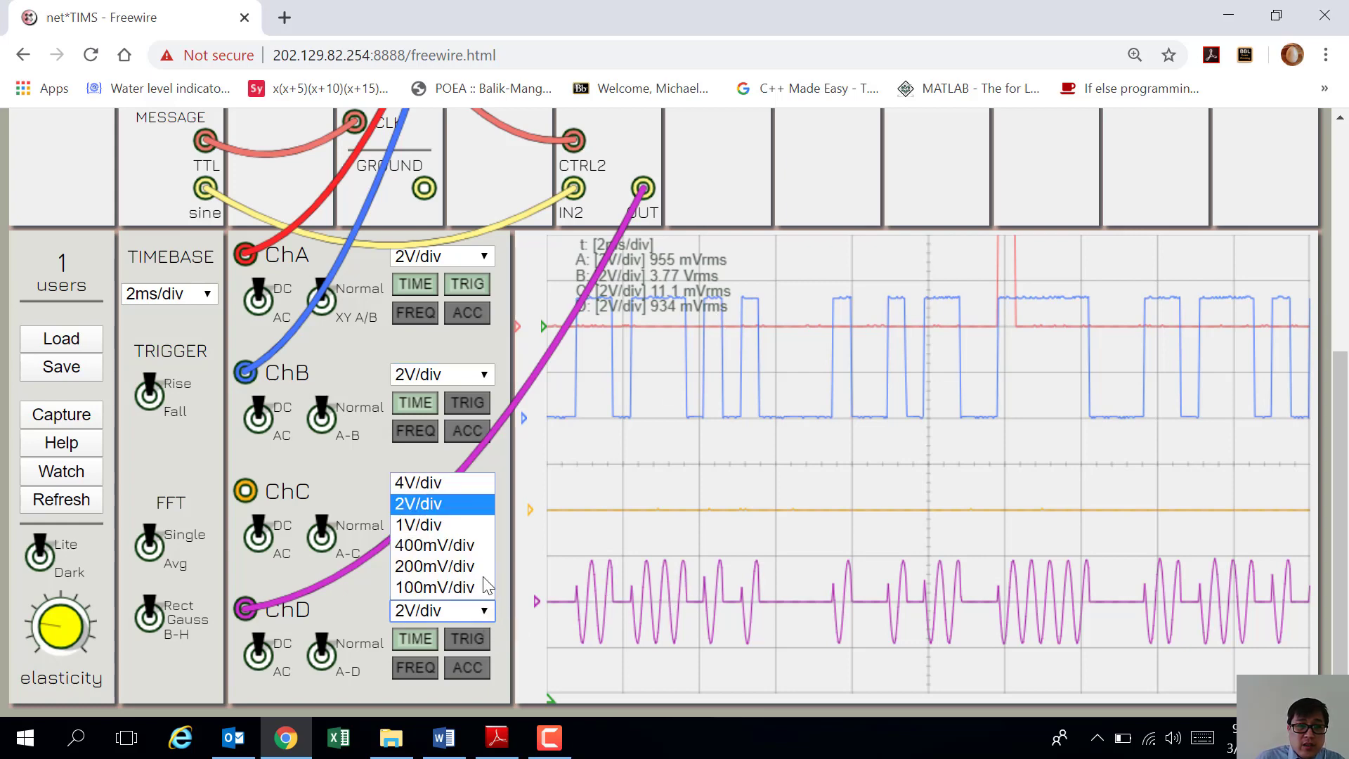
click(445, 524)
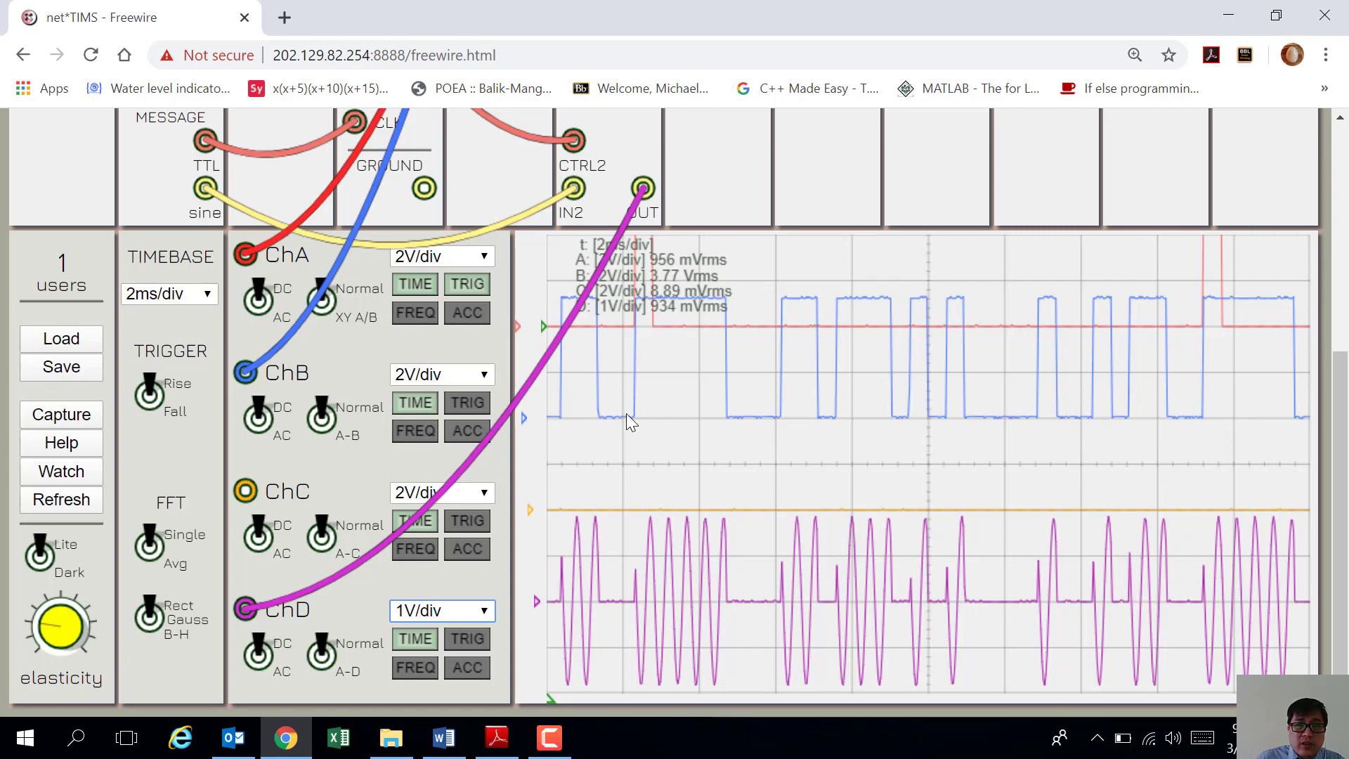
scroll(626, 412, up, 5)
scroll(623, 407, down, 5)
scroll(644, 426, up, 5)
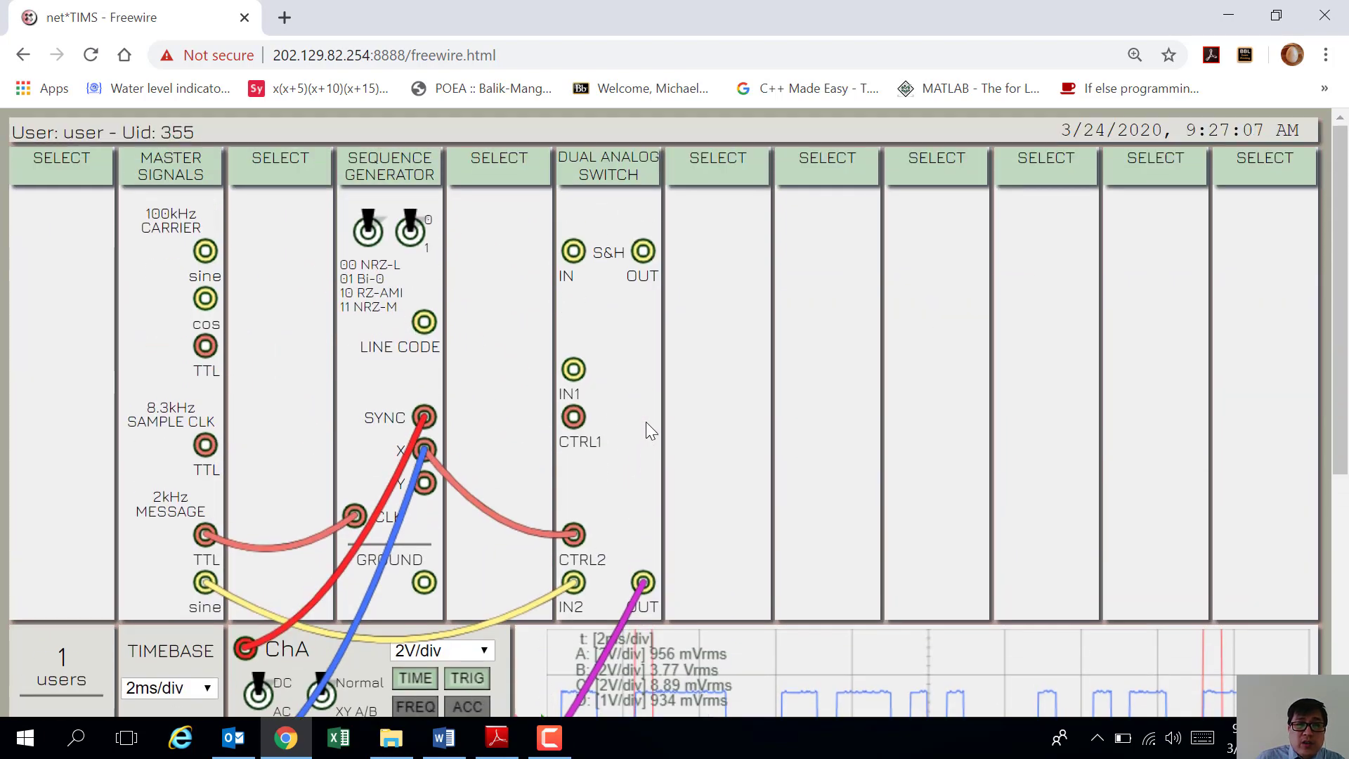
scroll(644, 411, down, 5)
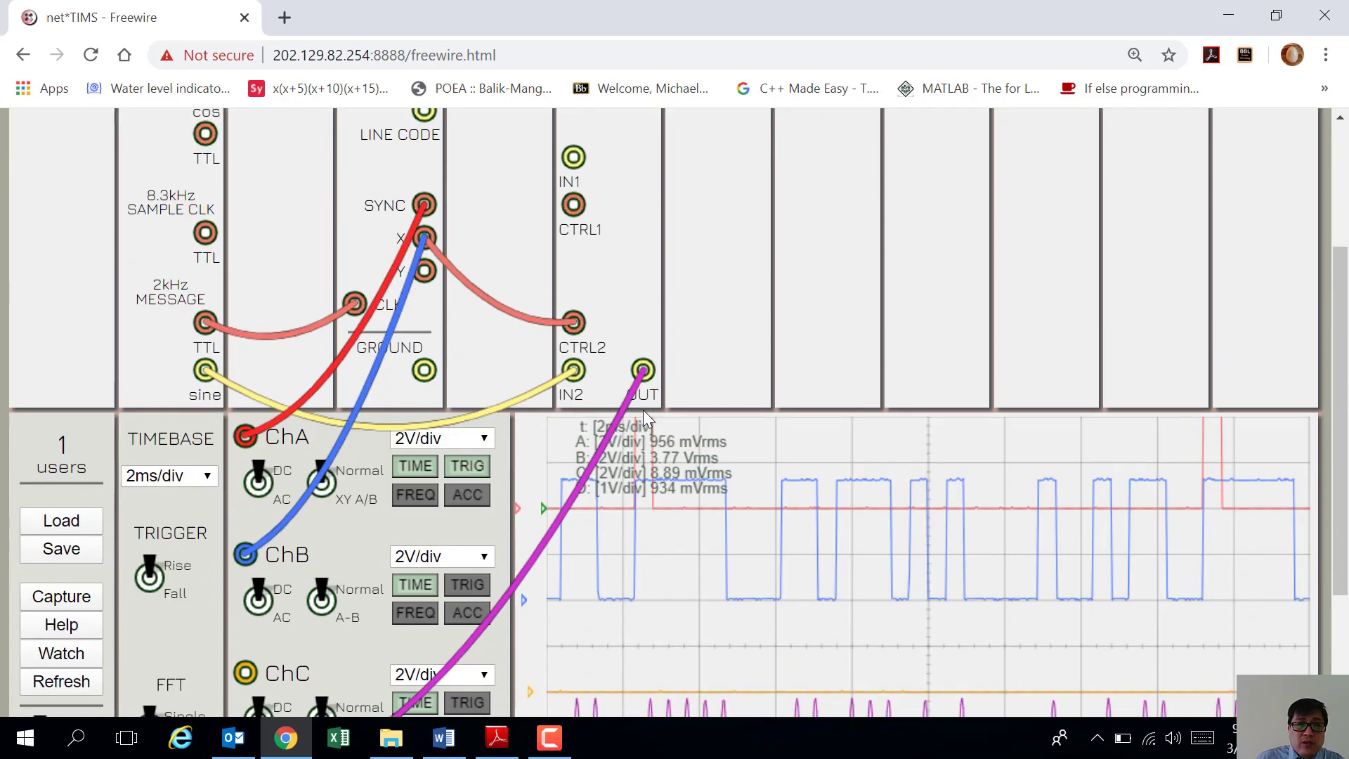